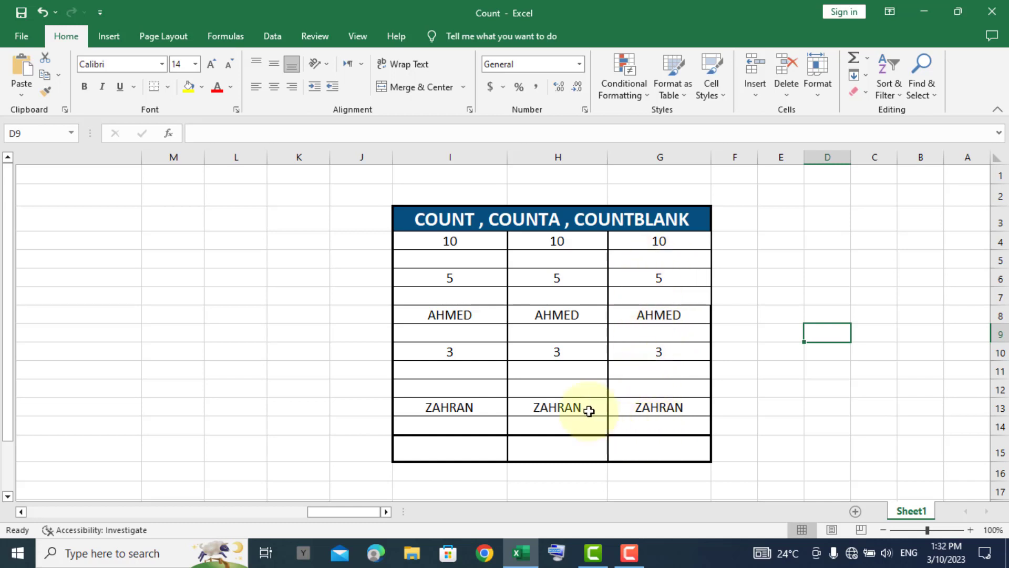
Count the numeric cells of G4:G14 in cell G15 with the built-in Count Numbers function
left_click(672, 448)
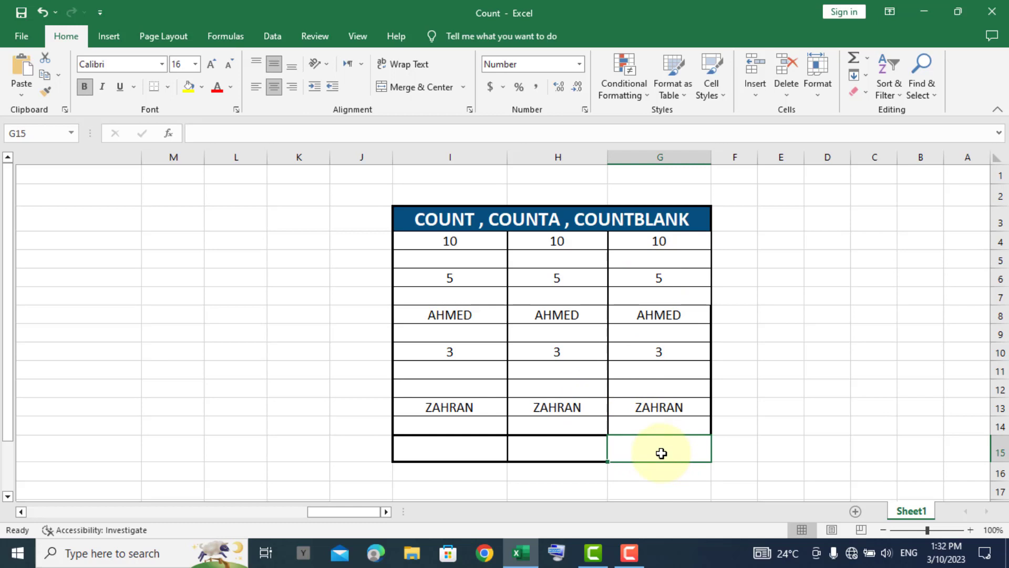
left_click(868, 62)
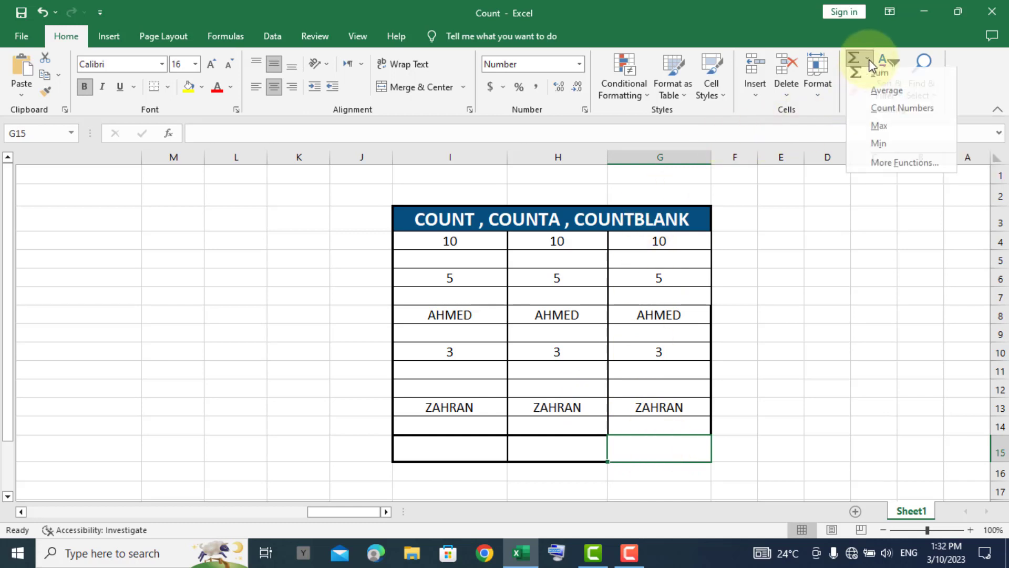
left_click(895, 113)
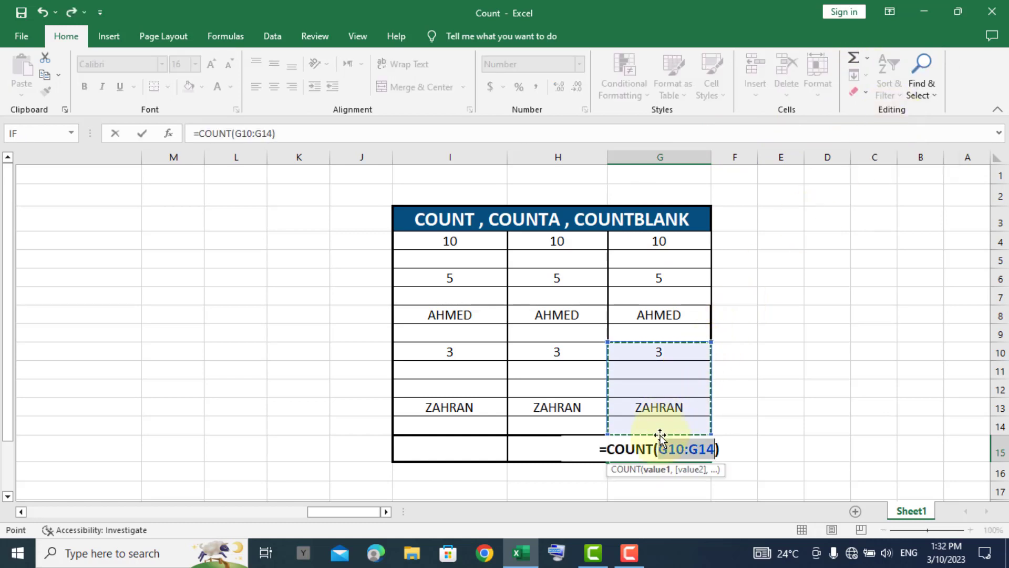
left_click_drag(648, 427, 672, 247)
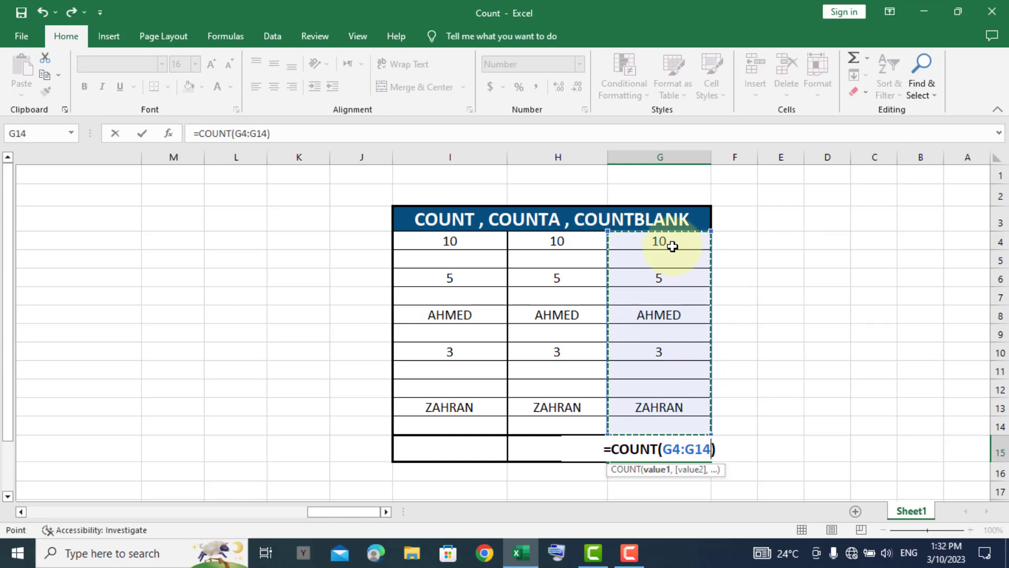
key("Return")
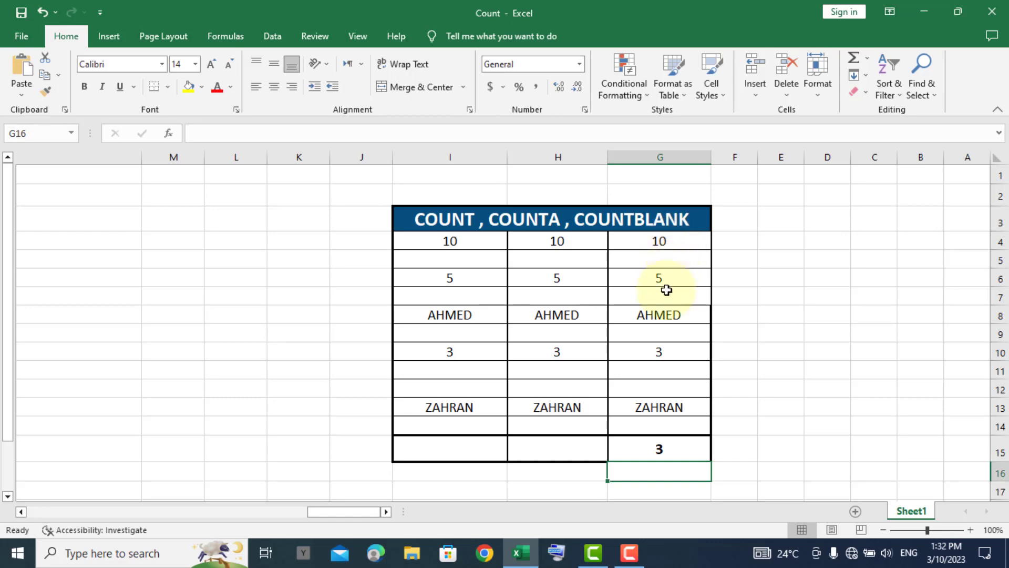
Replace the content of G15 with a manually entered formula, =COUNT(G4:G14)
left_click(657, 450)
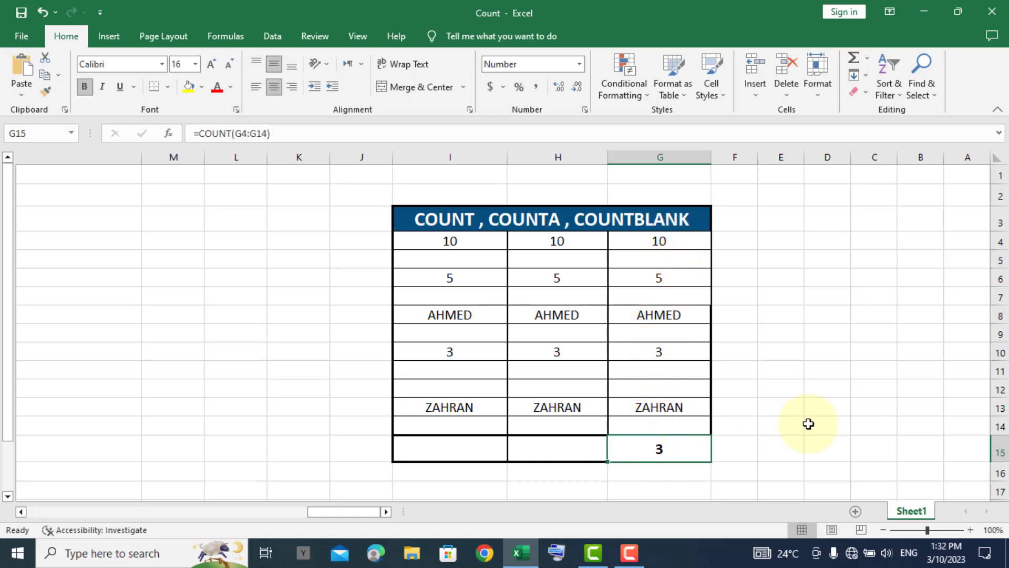
type("=")
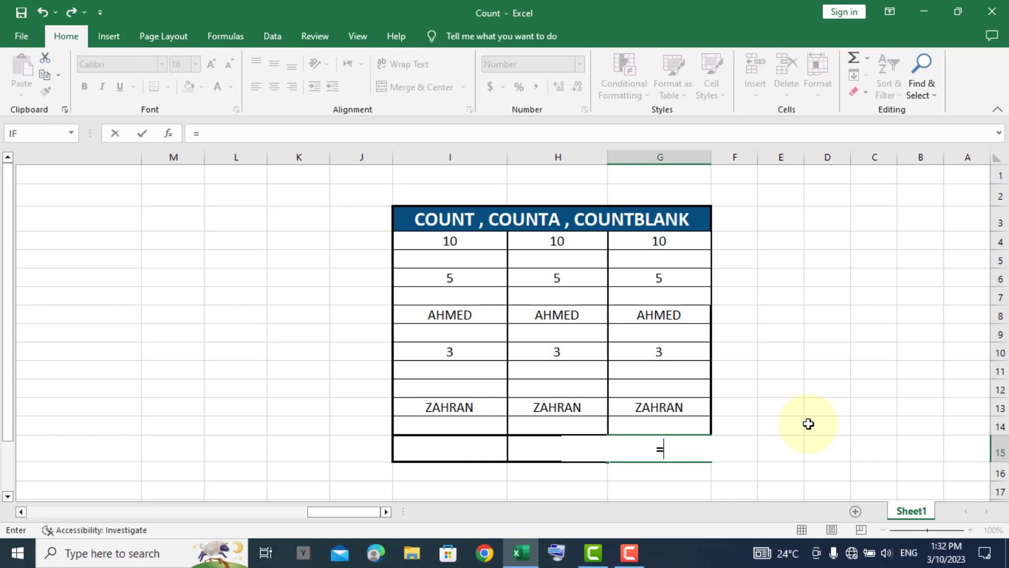
type("count")
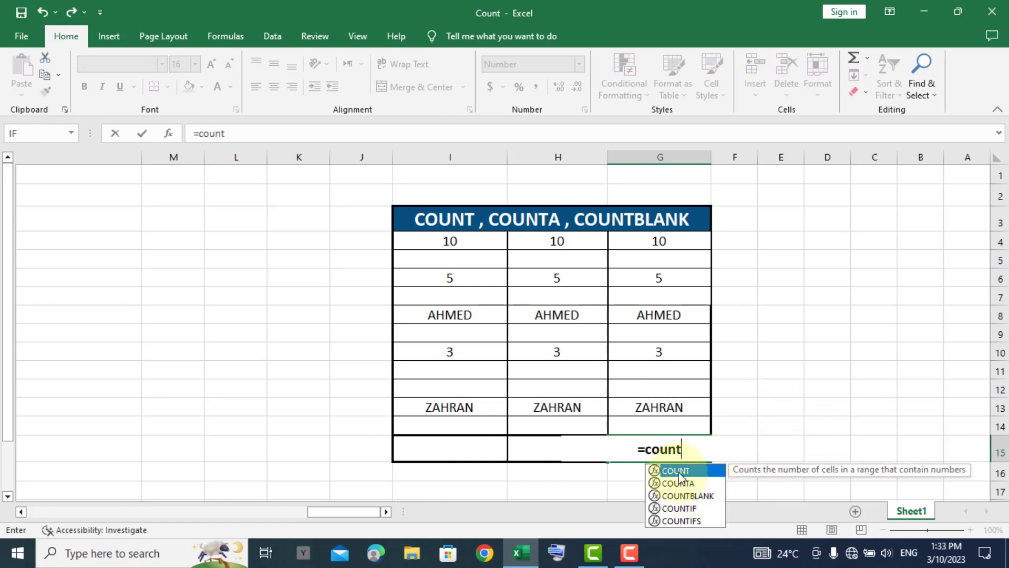
double_click(678, 471)
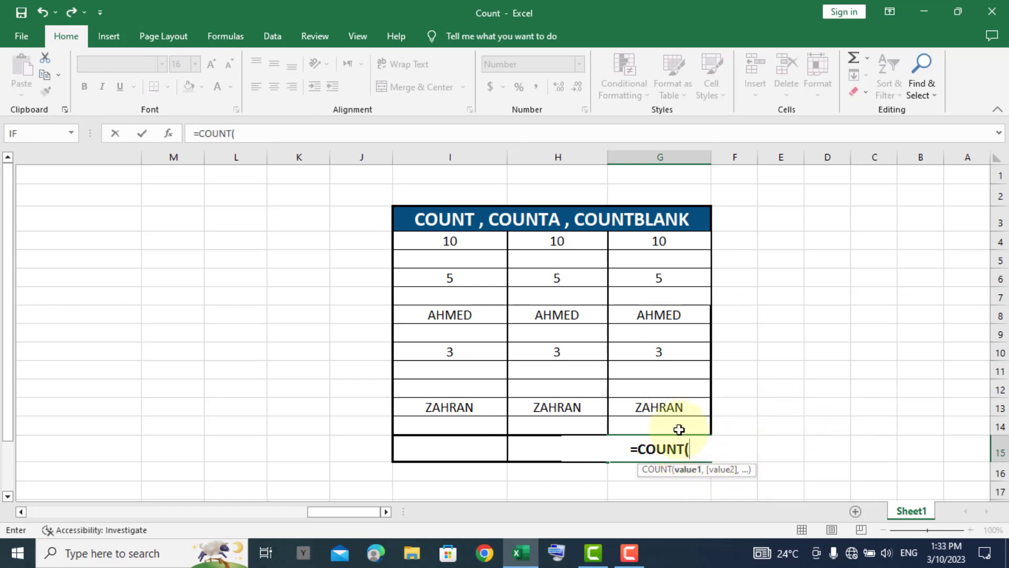
left_click_drag(667, 424, 665, 248)
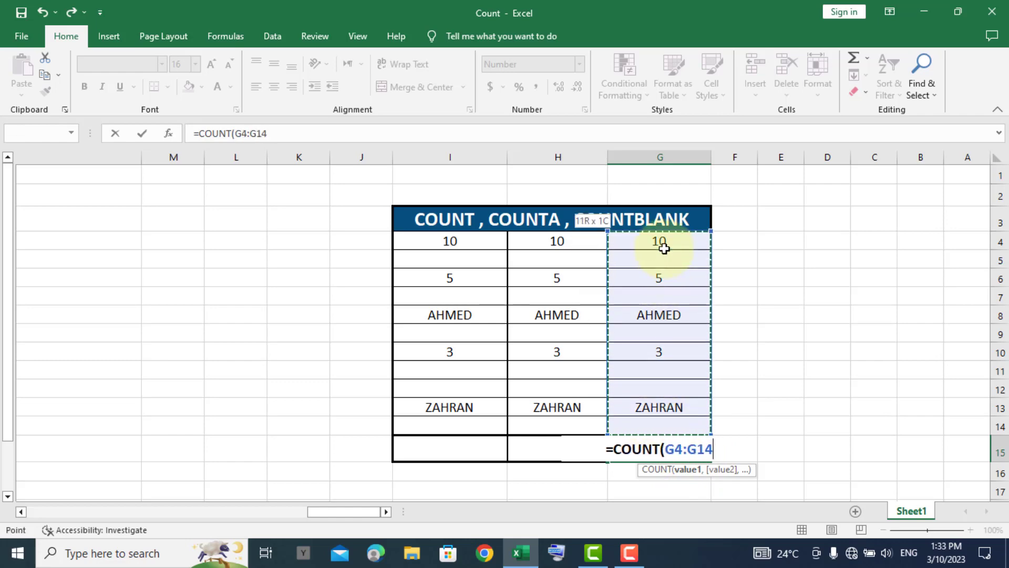
type(")")
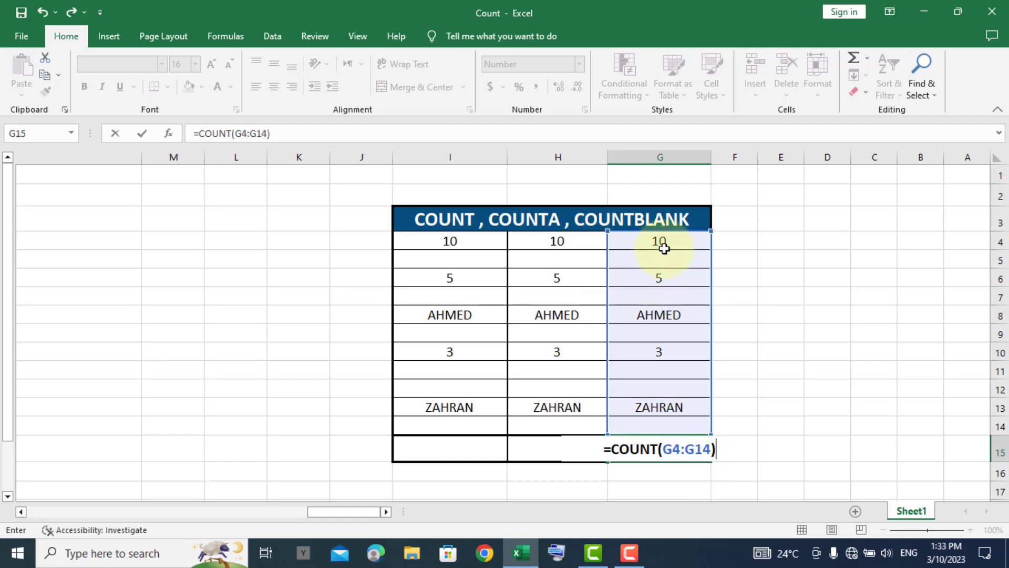
key("Return")
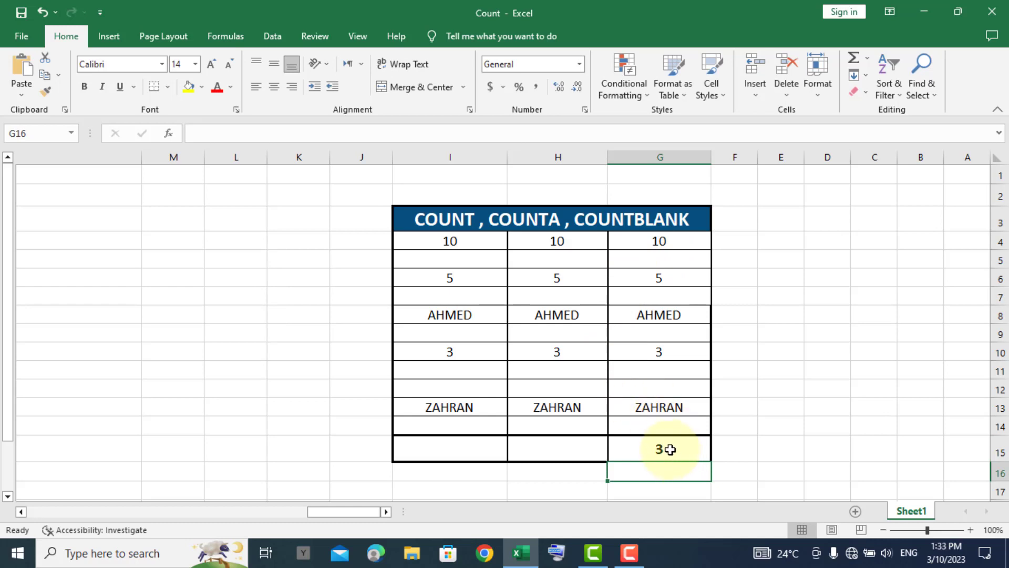
Count the non-empty cells of column H by entering =COUNTA(H4:H14) in H15
left_click(568, 449)
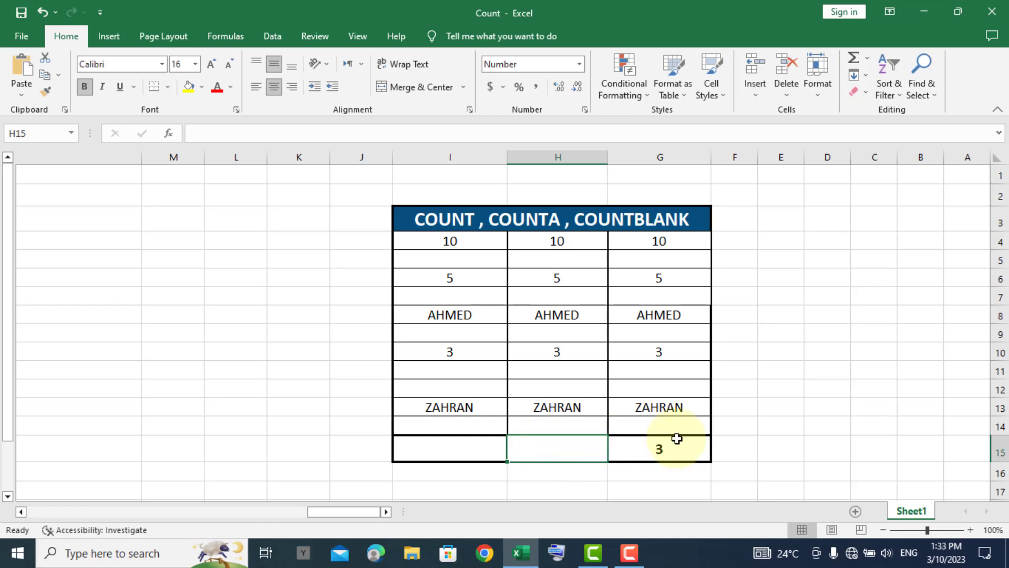
type("=count")
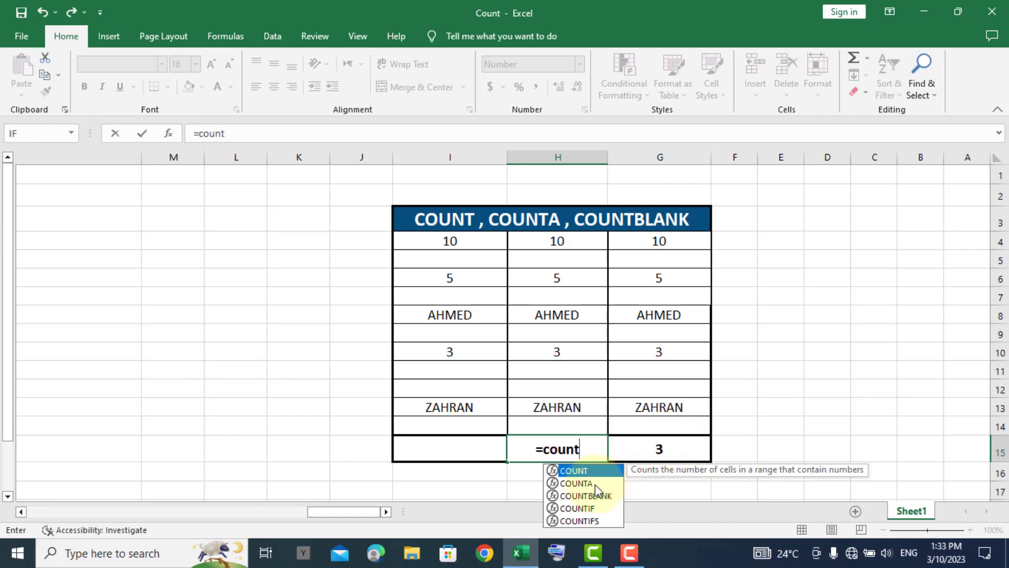
double_click(595, 484)
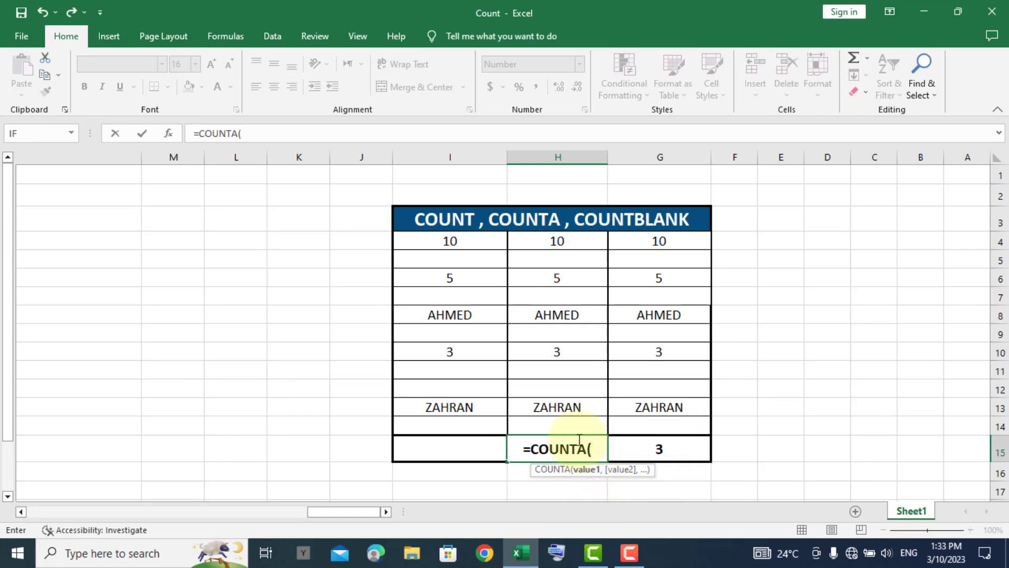
left_click_drag(578, 426, 573, 247)
type(")")
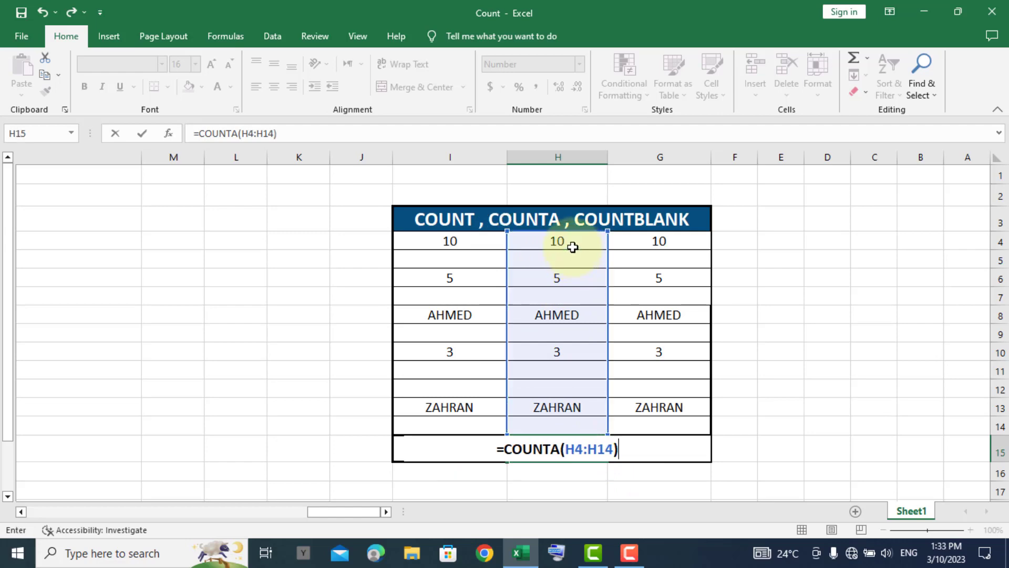
key("Return")
left_click(572, 245)
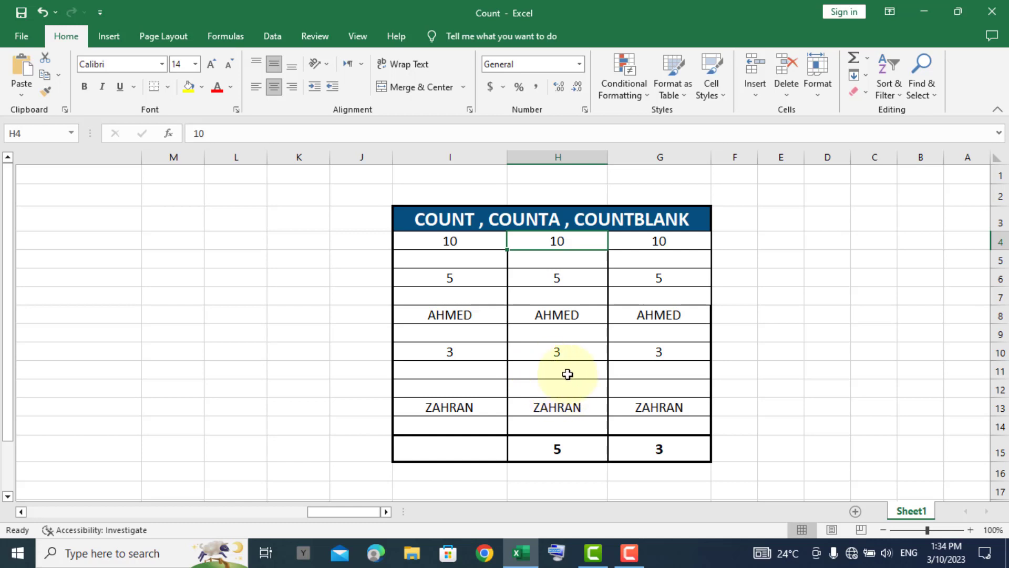
Count the empty cells of column I by entering =COUNTBLANK(I4:I14) in I15
left_click(482, 447)
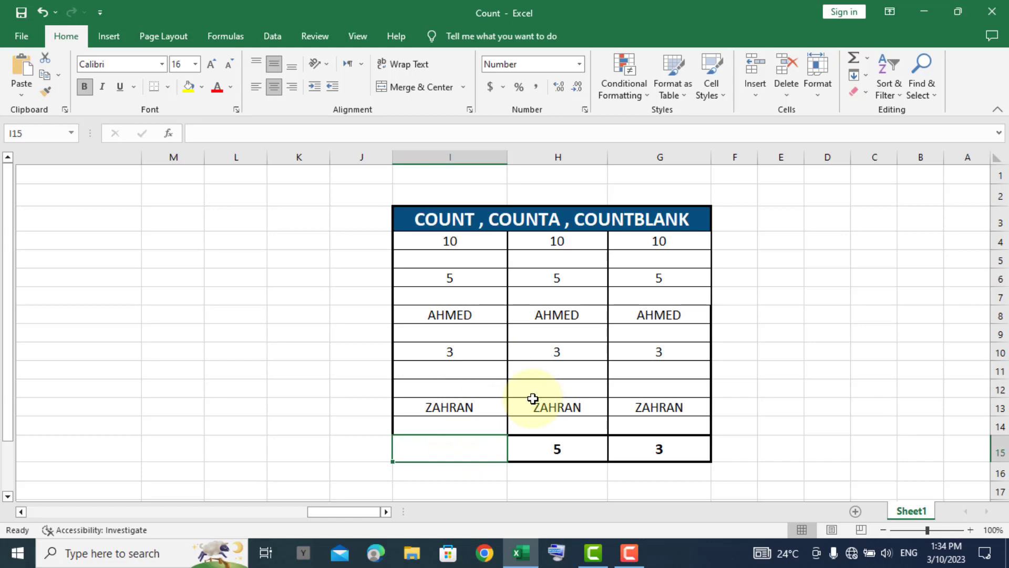
type("=countb")
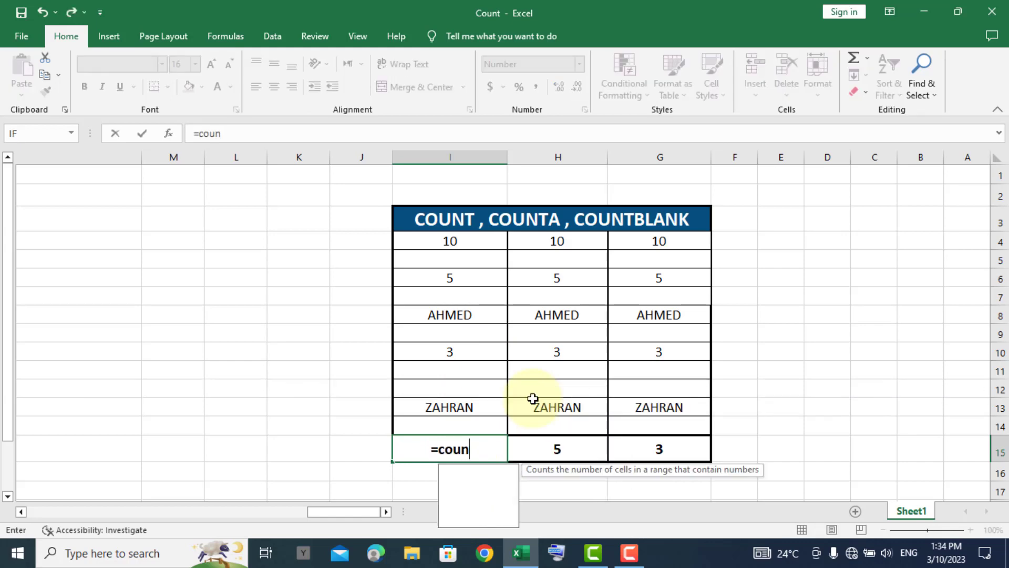
double_click(475, 470)
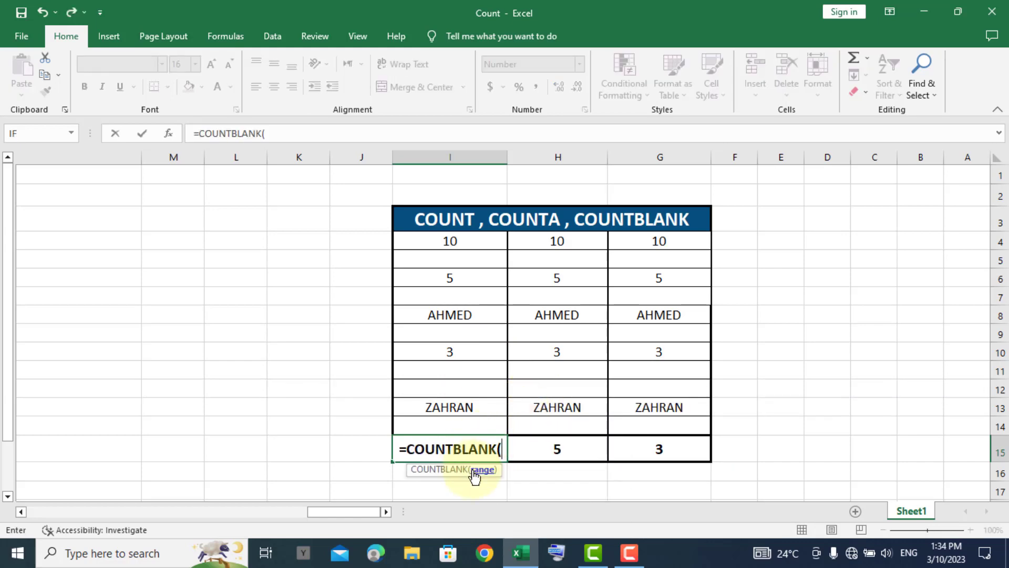
left_click_drag(464, 432, 476, 247)
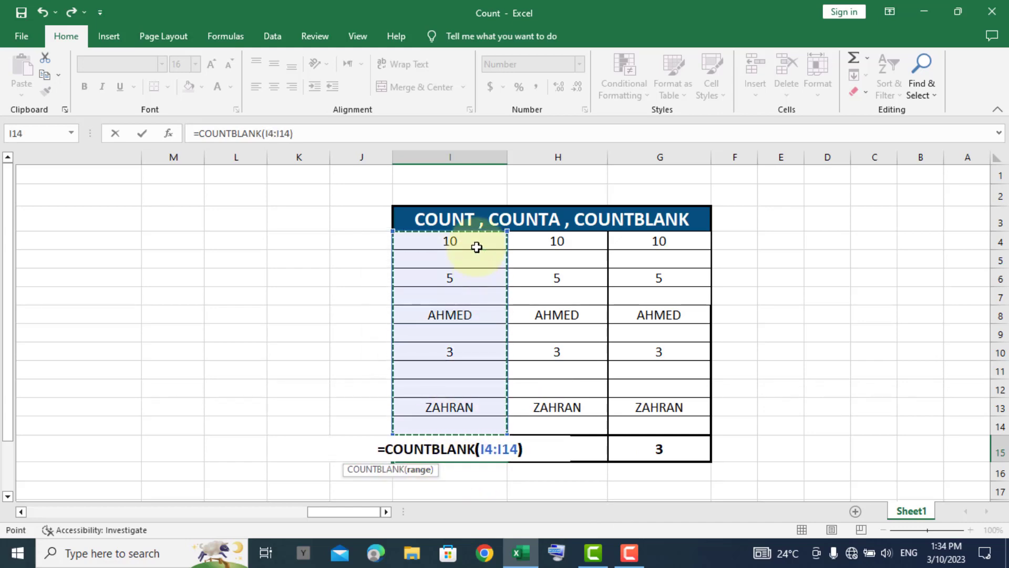
type(")")
key("Return")
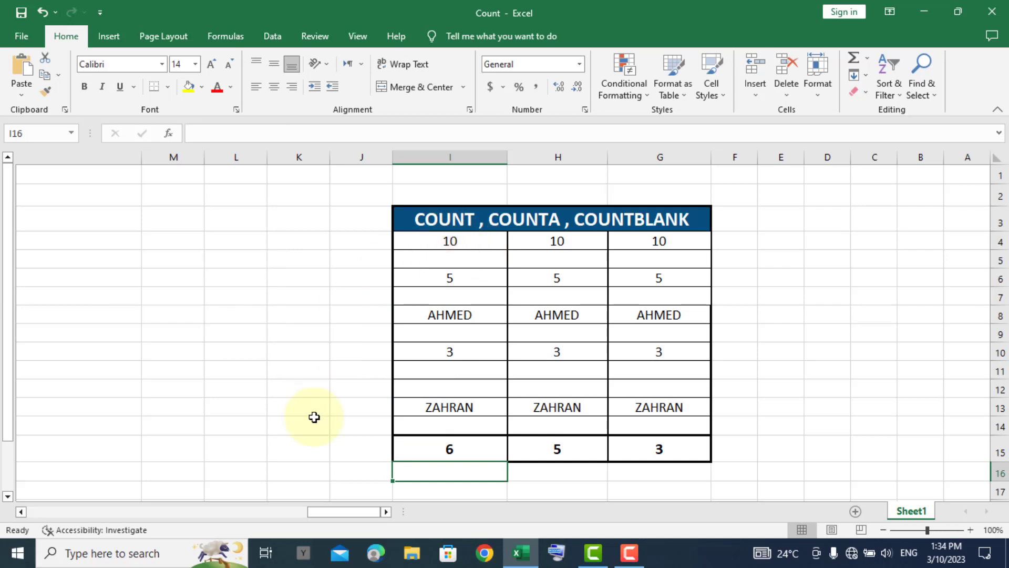
Go through the blank cells I5, I7, I9, I11, I12 and I14 to check the COUNTBLANK result
left_click(460, 257)
left_click(460, 296)
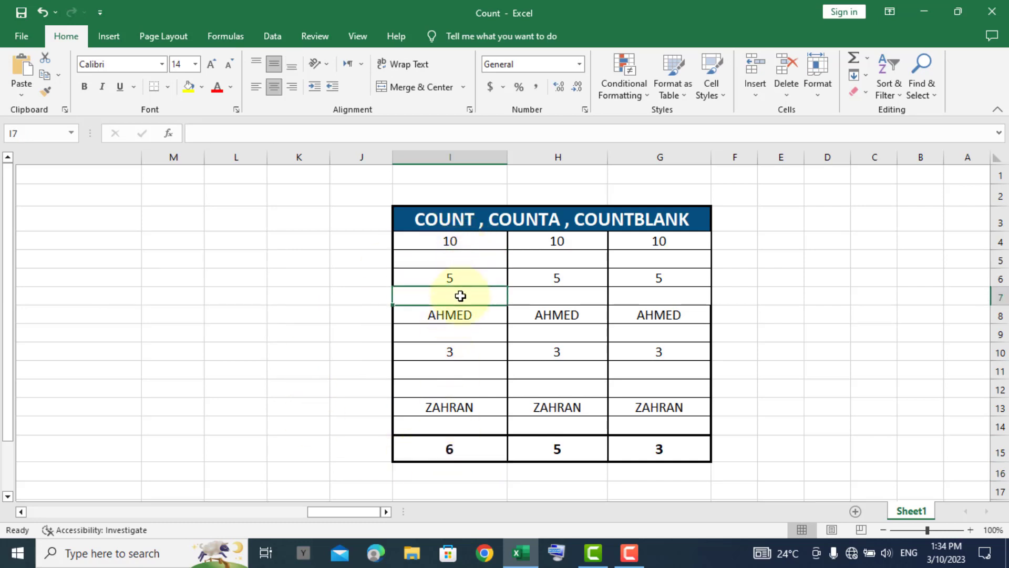
left_click(459, 333)
left_click(459, 370)
left_click(456, 388)
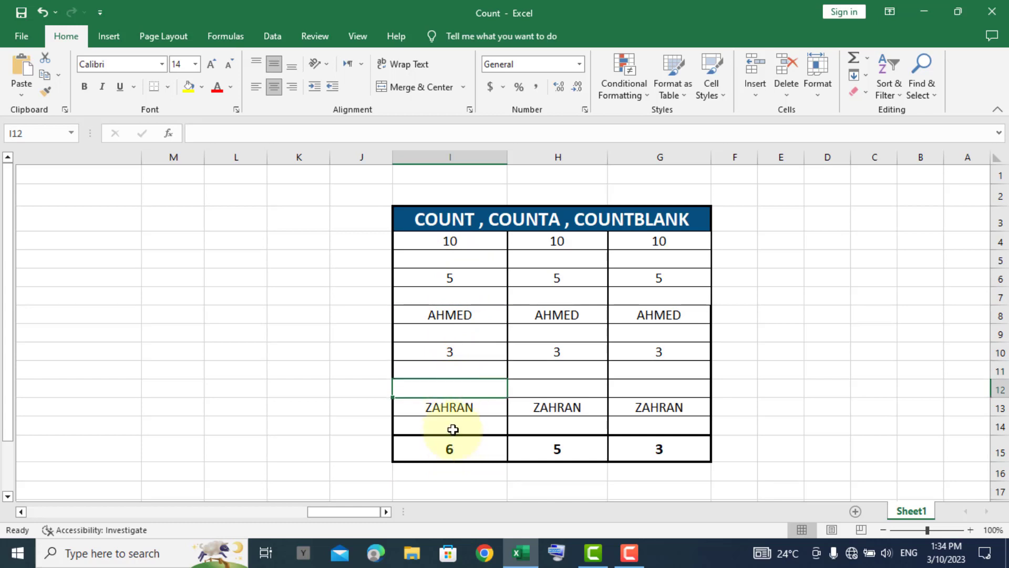
left_click(453, 425)
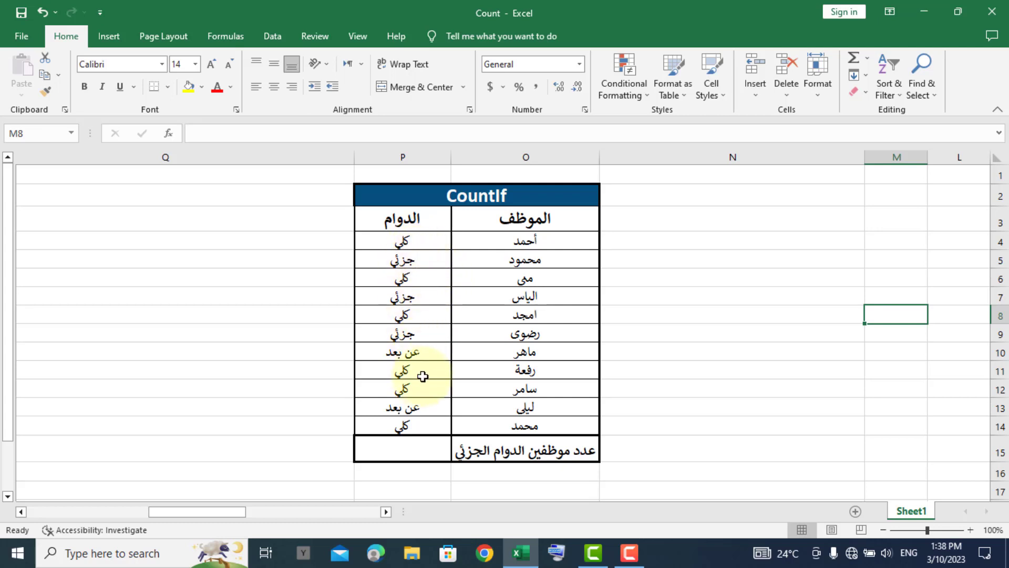
Count the part-time employees in P15 with =COUNTIF($P$4:$P$14,P5), using an absolute range and P5 as the criterion
left_click(413, 448)
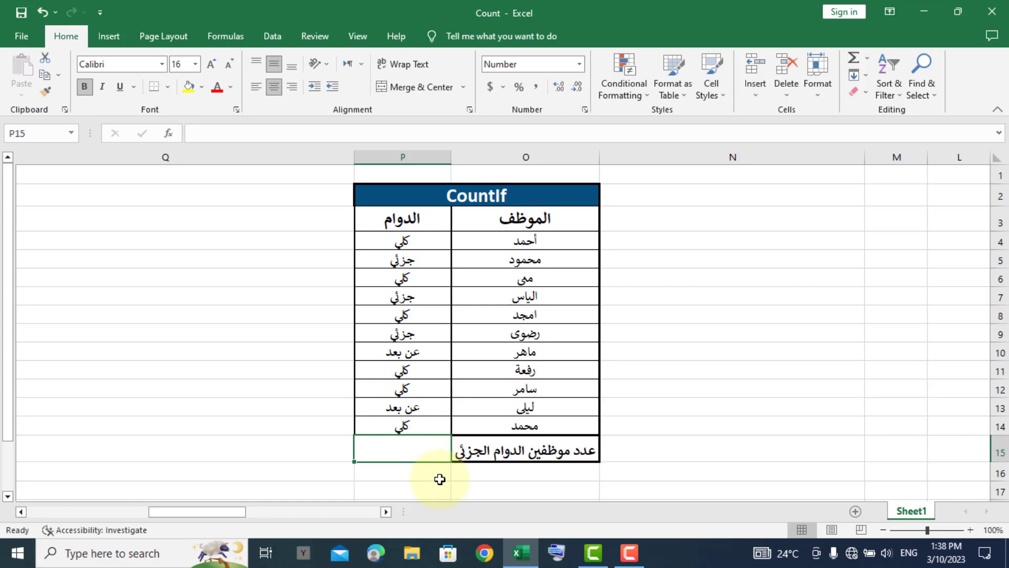
type("=co")
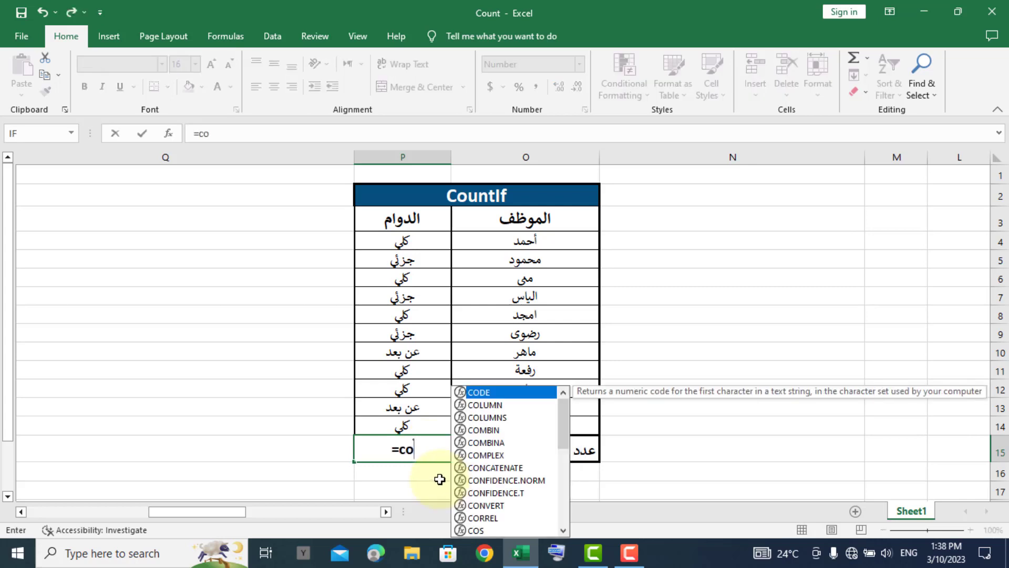
type("untif")
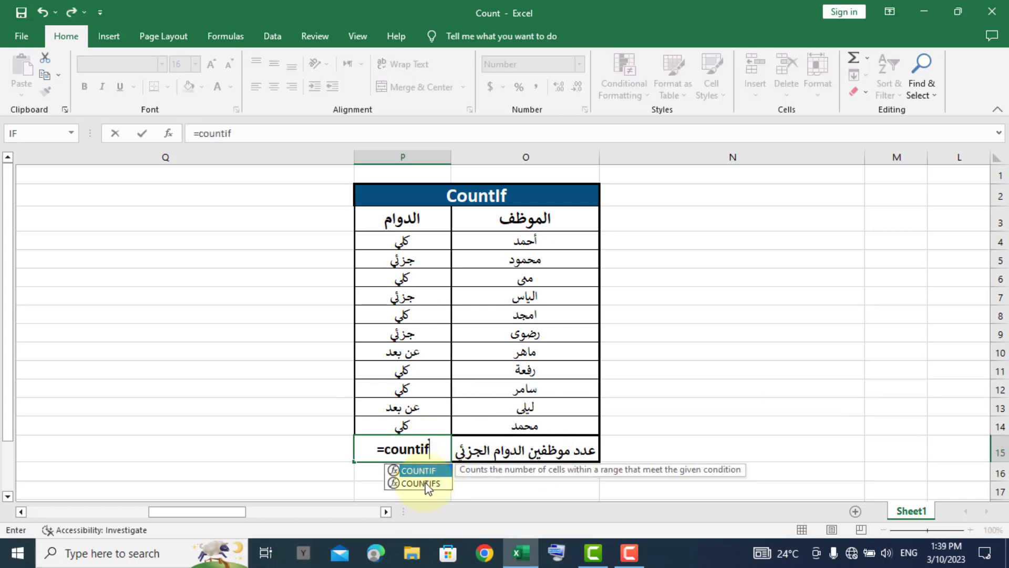
double_click(431, 470)
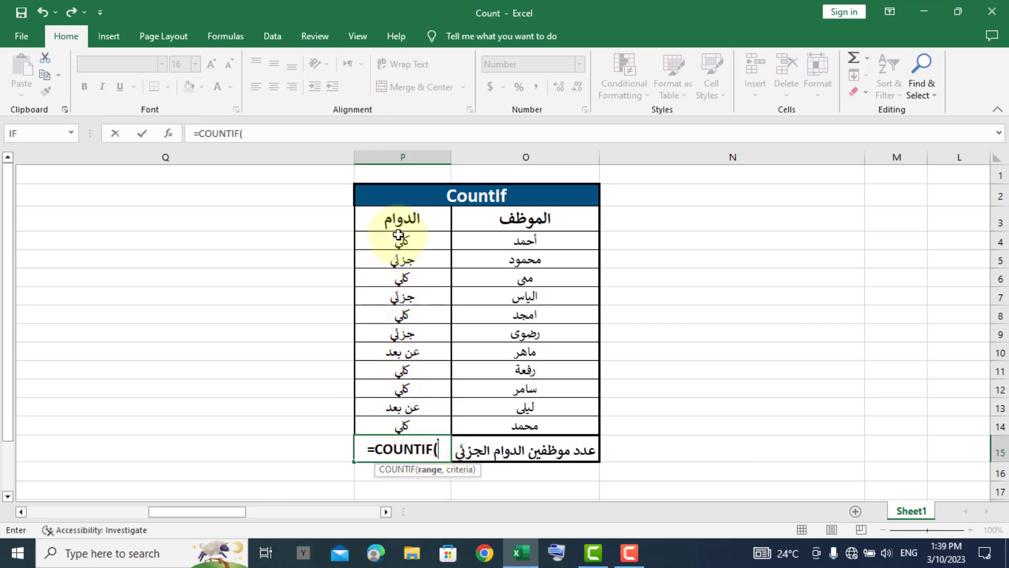
left_click_drag(403, 240, 404, 425)
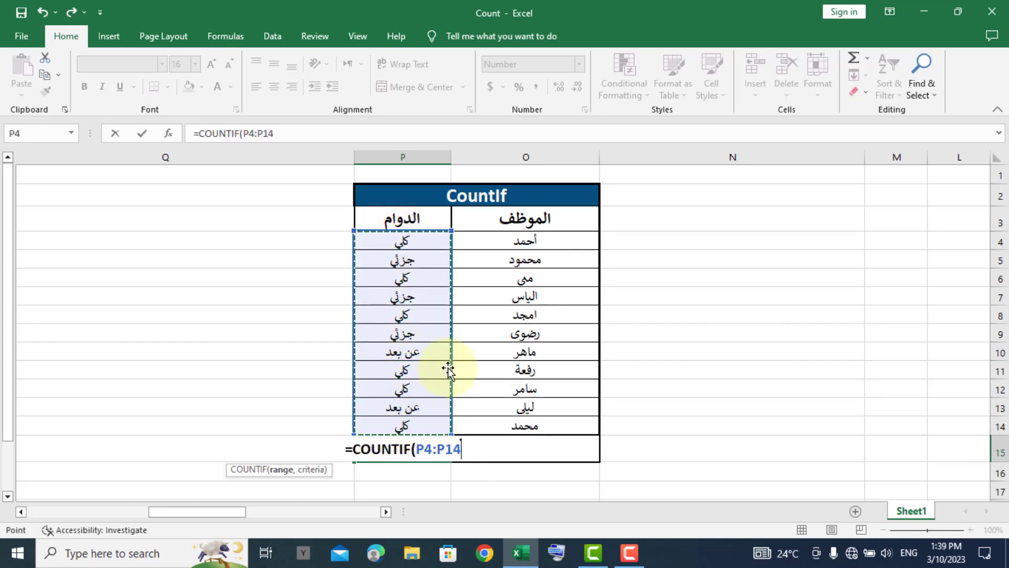
key("F4")
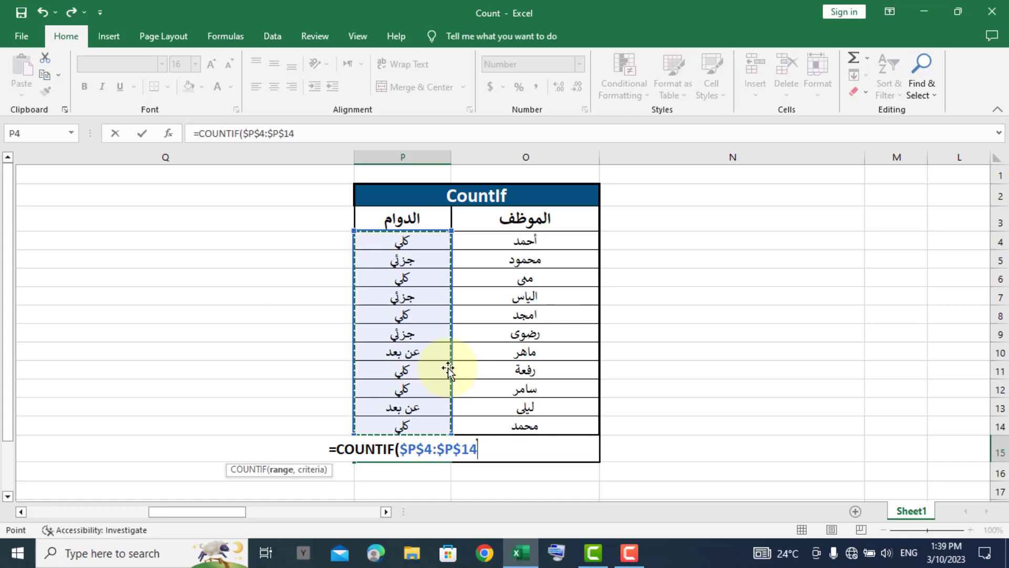
type(",")
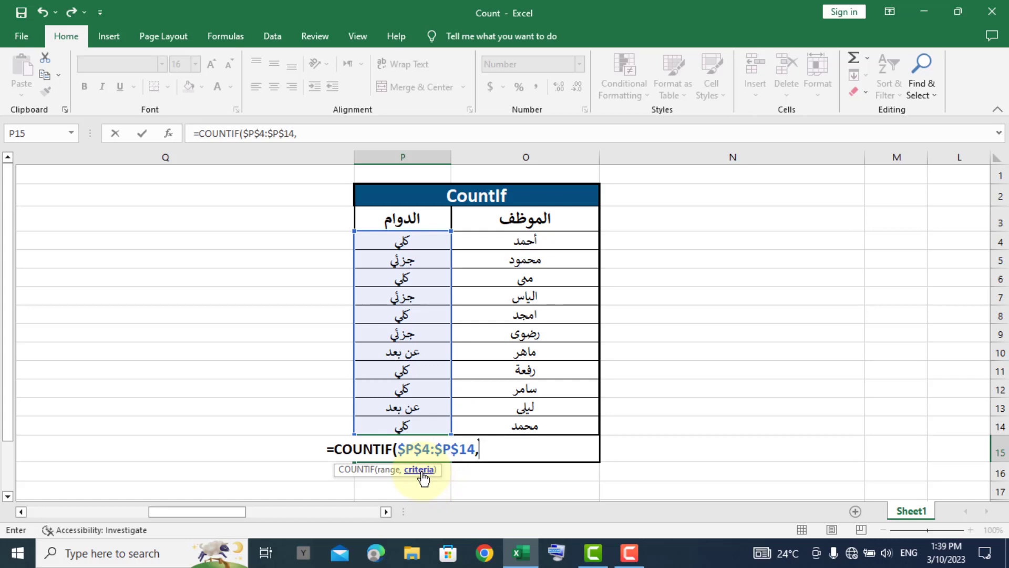
left_click(398, 260)
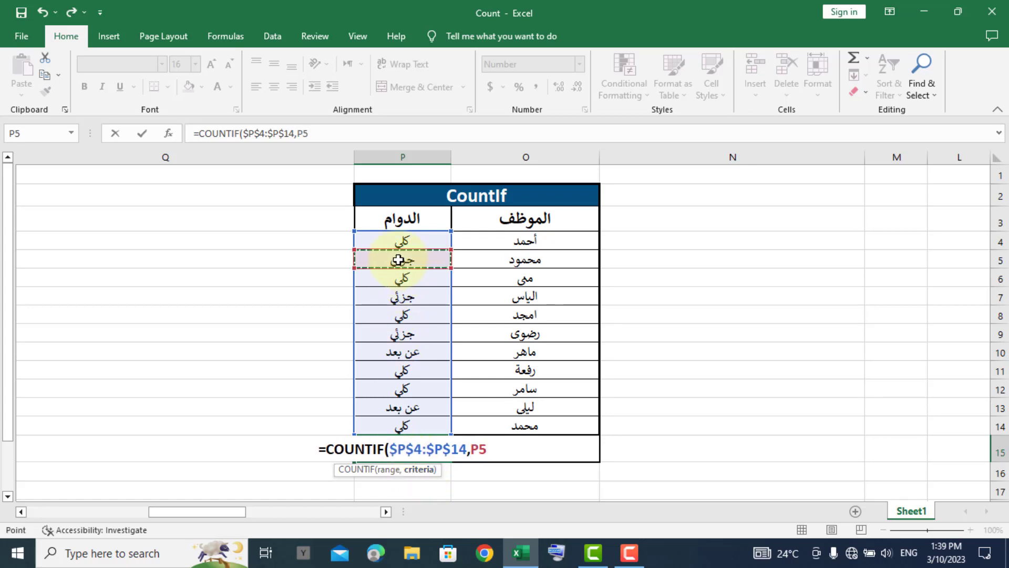
type(")")
key("Return")
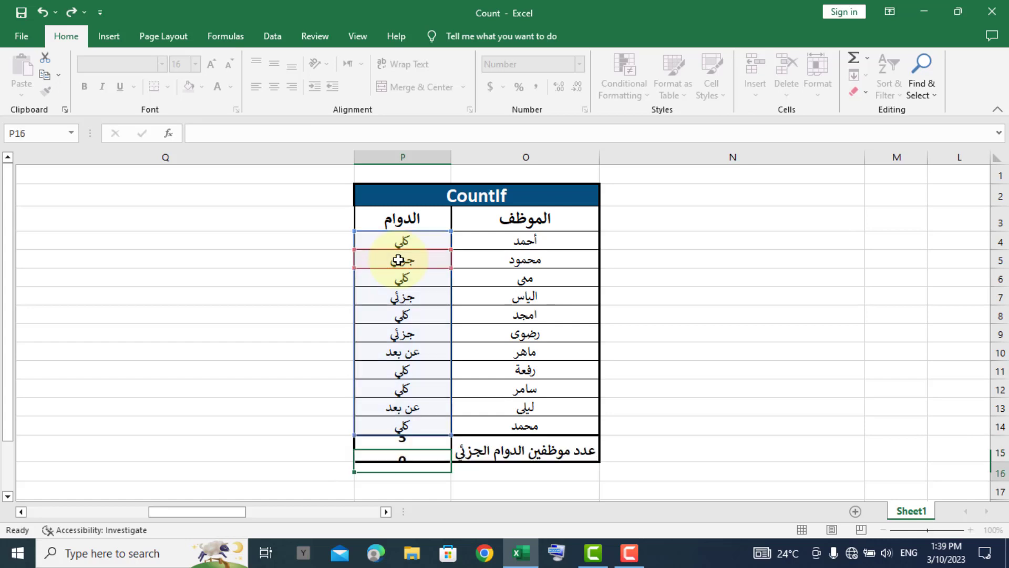
left_click(396, 452)
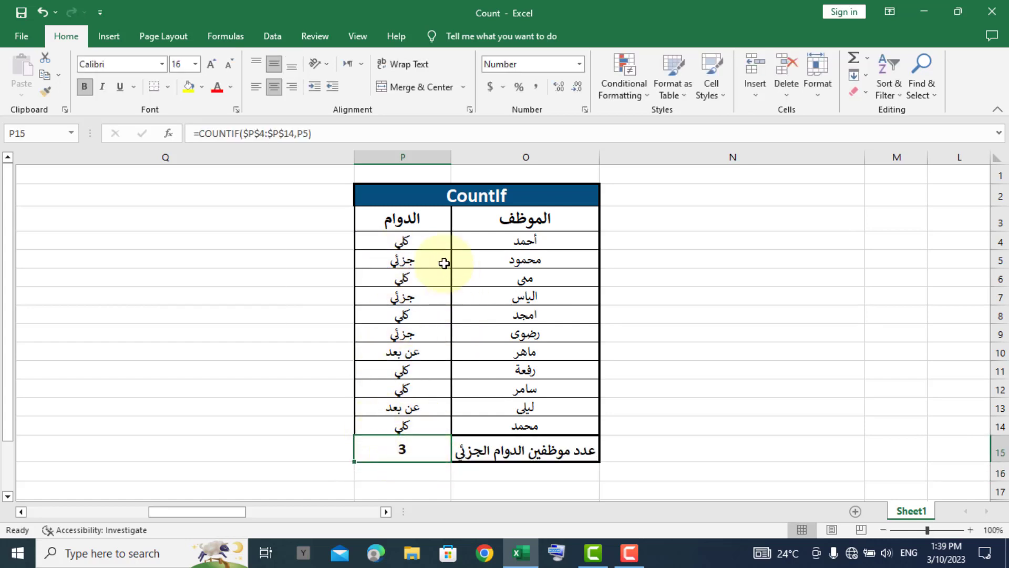
Select the part-time entries P5, P7 and P9 together to check the COUNTIF result against the status bar count
left_click(417, 261)
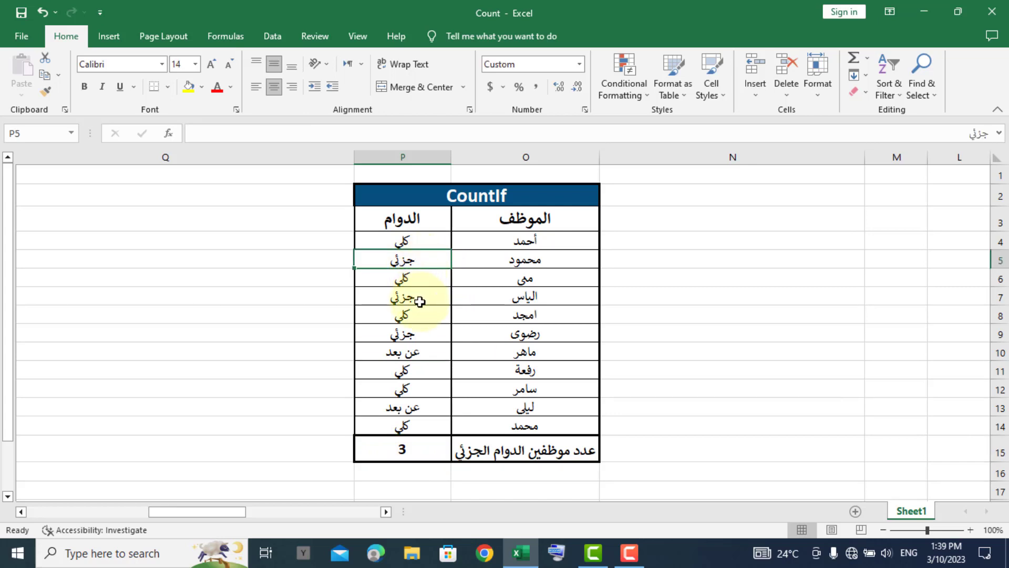
key("ctrl")
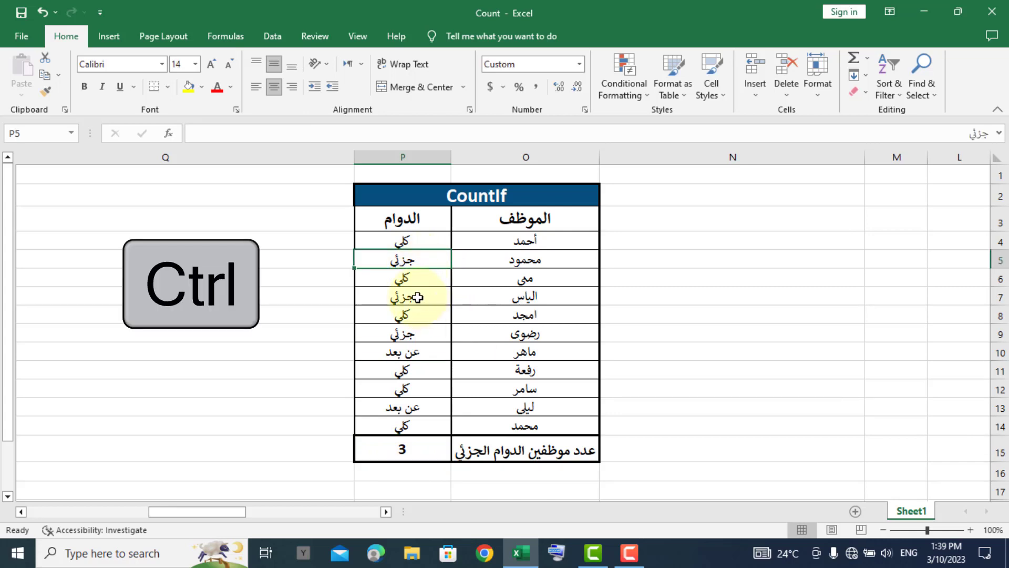
left_click(416, 297, "ctrl")
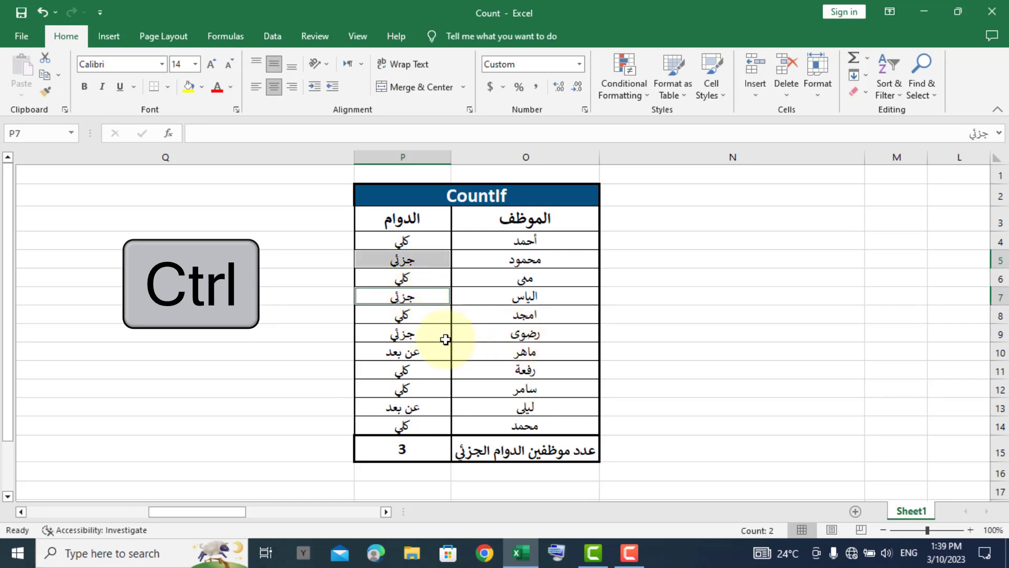
left_click(429, 335, "ctrl")
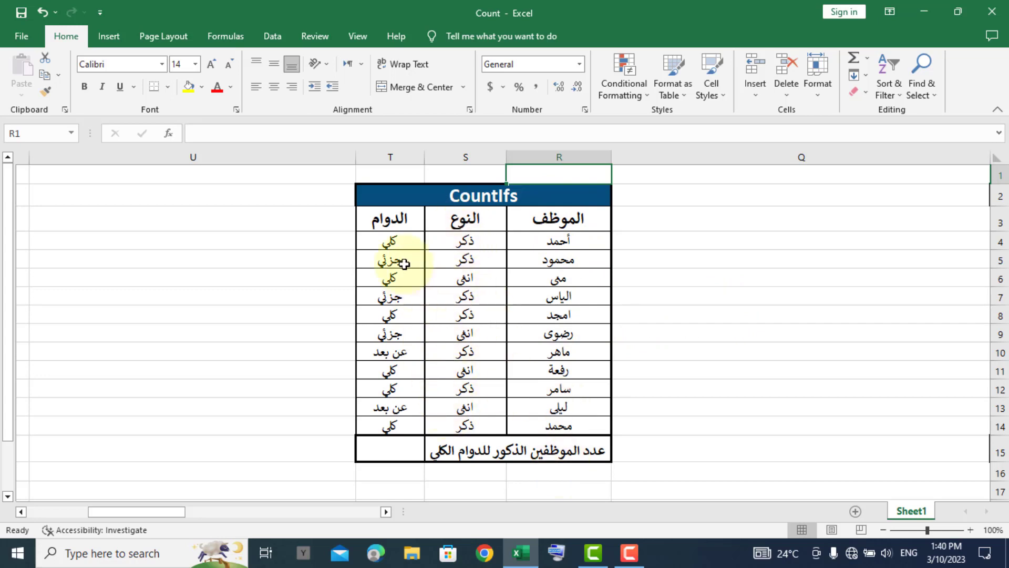
Start a COUNTIFS formula in T15 with the absolute gender range $S$4:$S$14 and S4 (male) as its first criterion
left_click(388, 452)
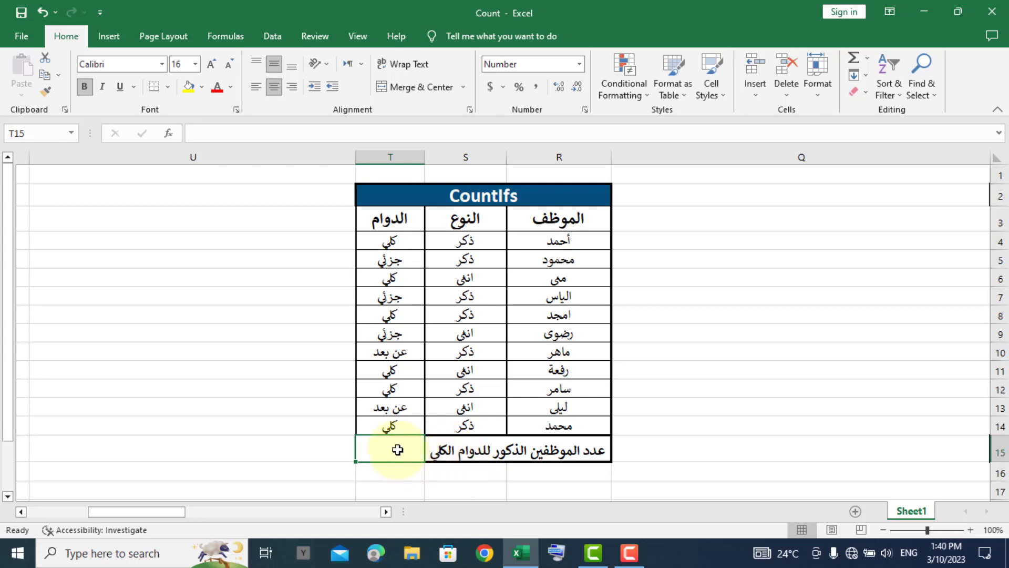
type("=c")
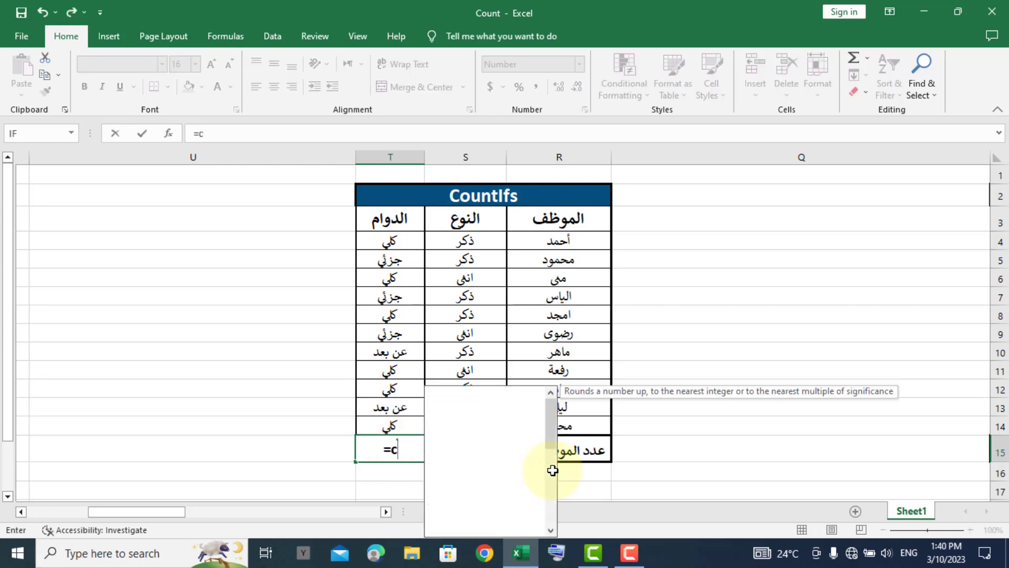
type("ountif")
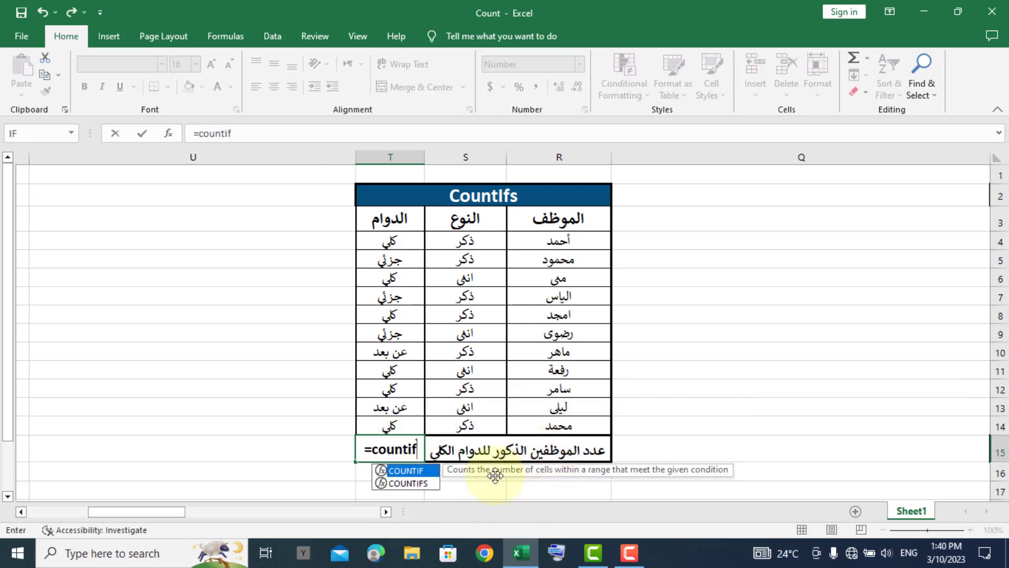
double_click(424, 483)
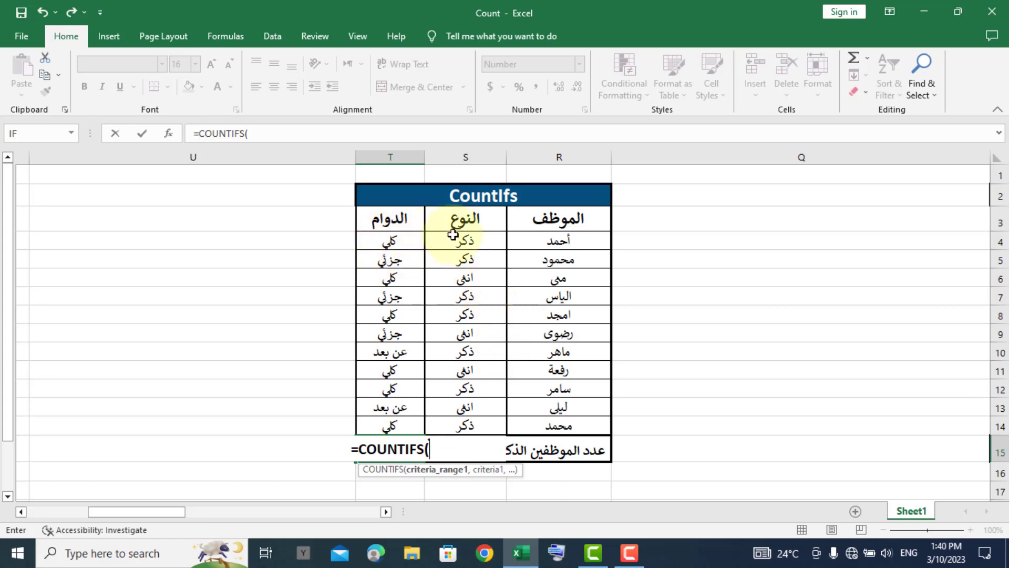
left_click_drag(454, 240, 451, 425)
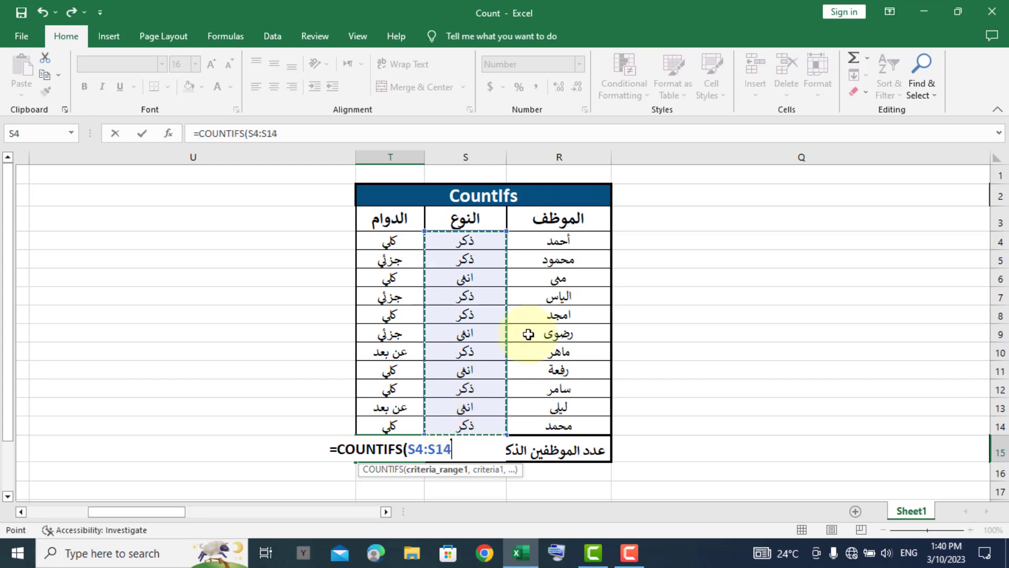
key("F4")
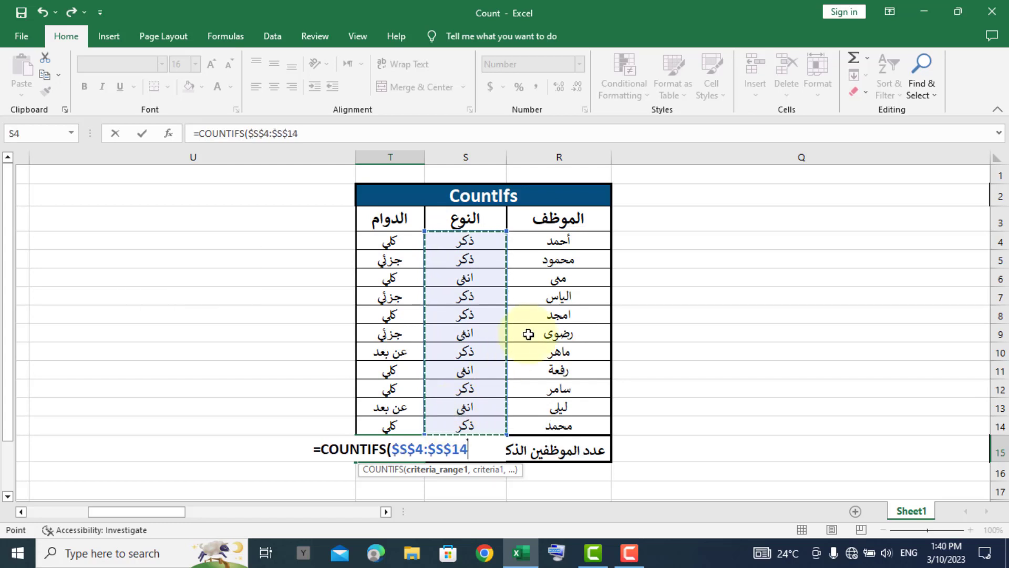
type(",")
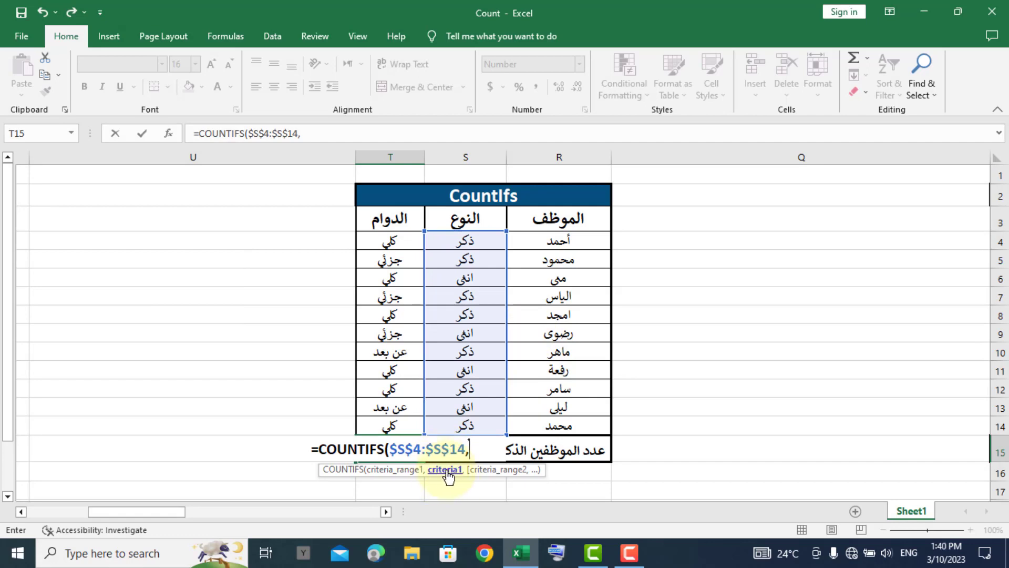
left_click(460, 242)
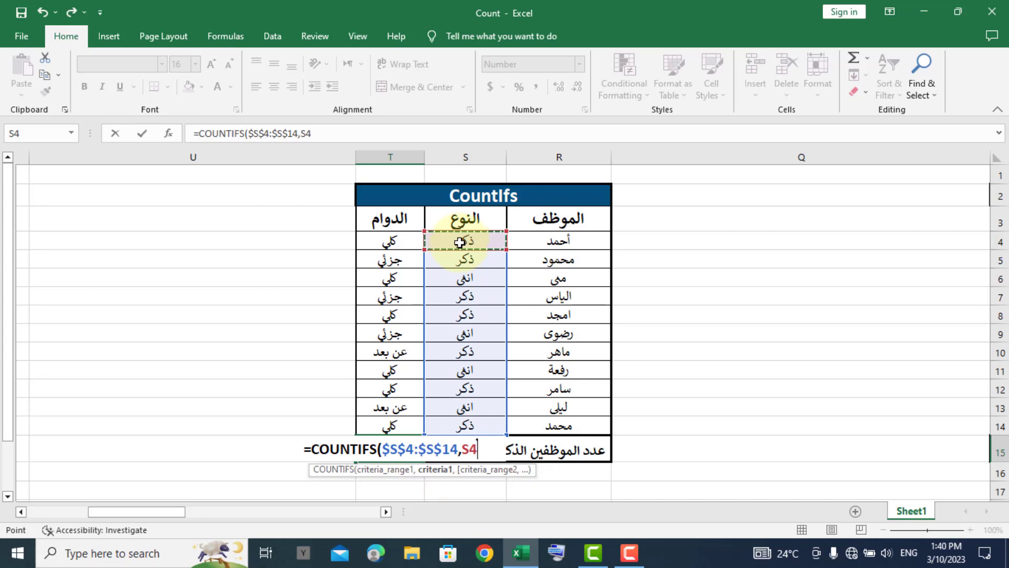
Complete the T15 formula with the absolute range $T$4:$T$14 and T4 (full-time) as second criterion, giving =COUNTIFS($S$4:$S$14,S4,$T$4:$T$14,T4)
type(",")
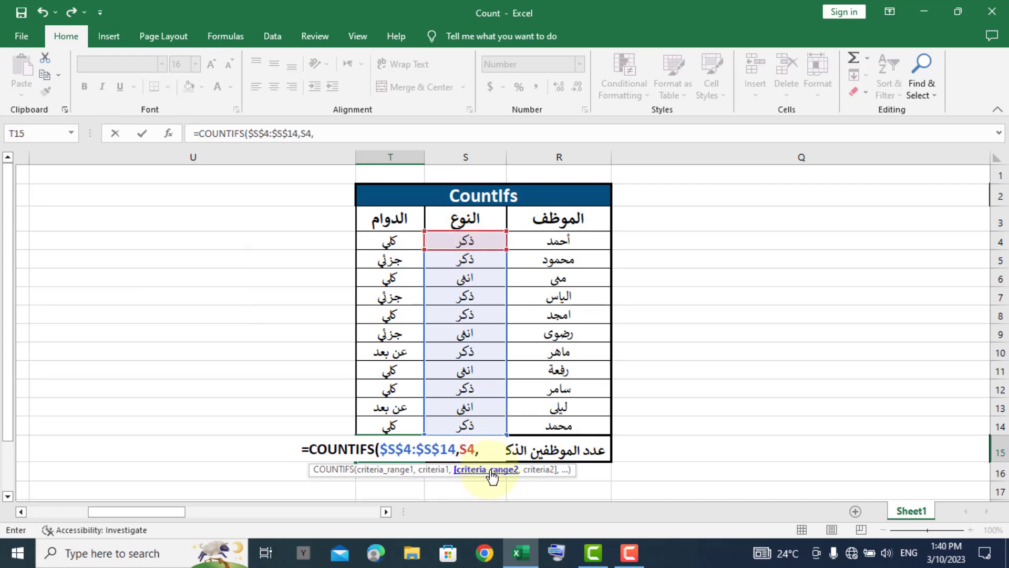
left_click_drag(390, 240, 392, 424)
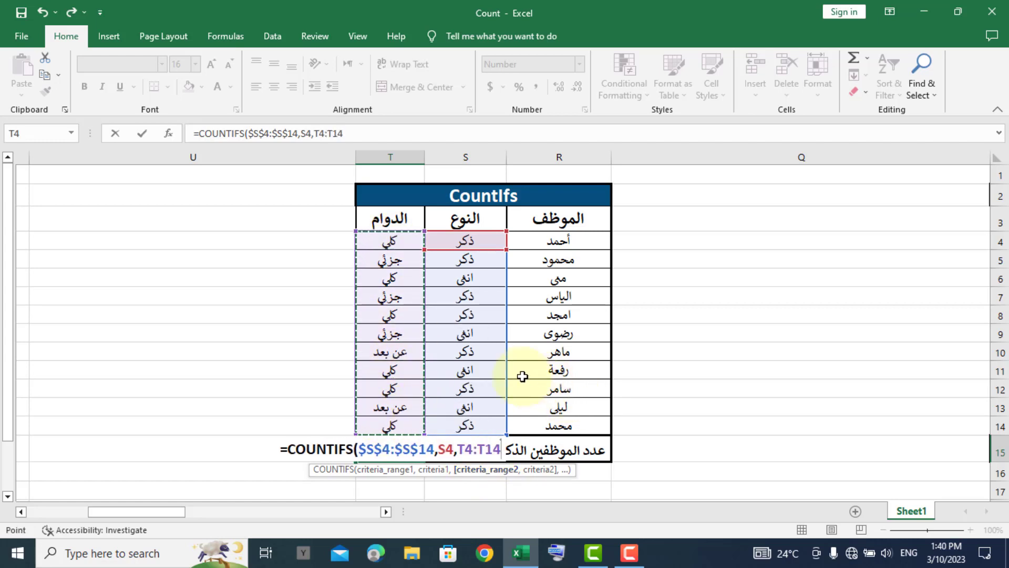
key("F4")
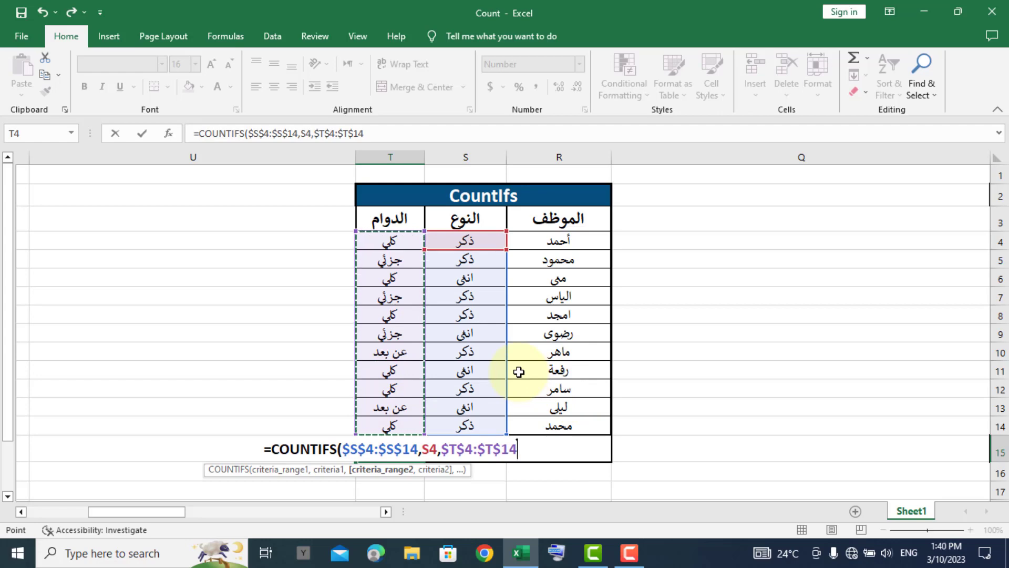
type(",")
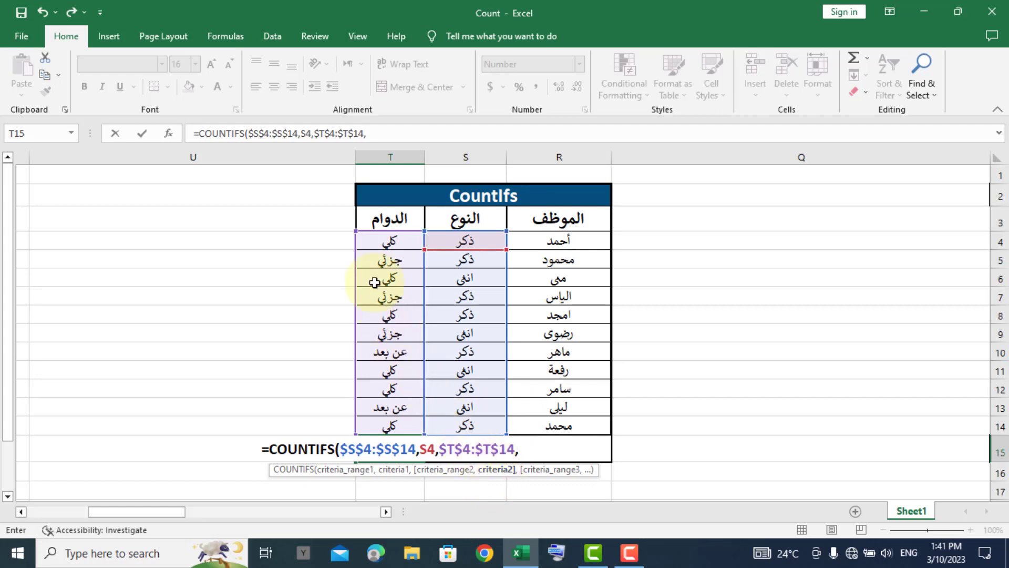
left_click(386, 242)
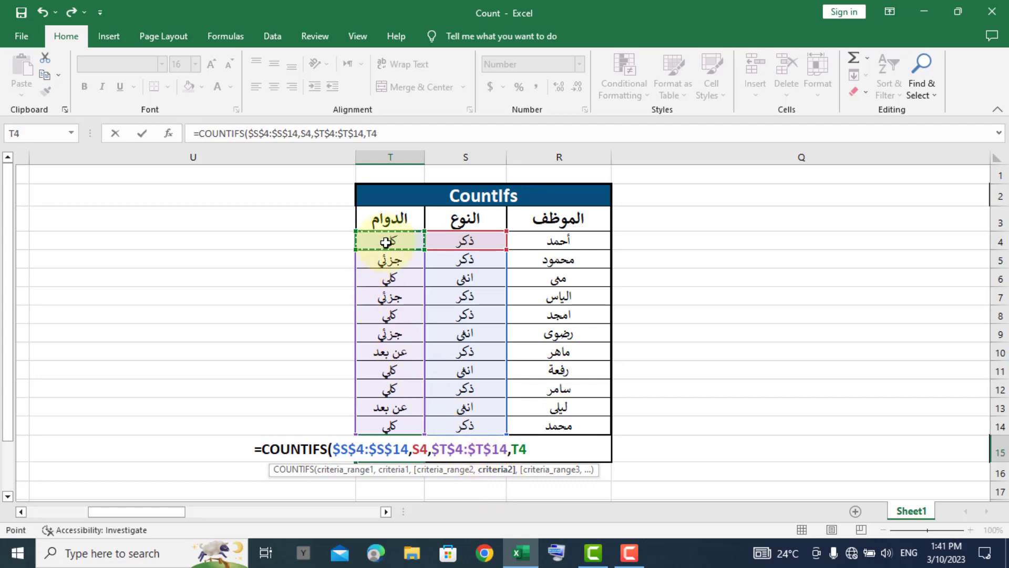
type(")")
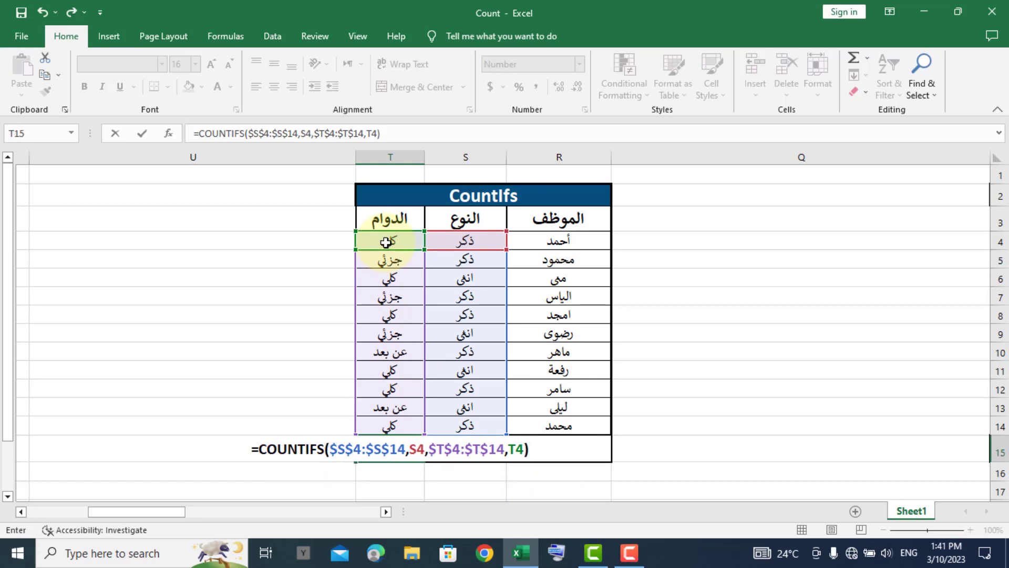
key("Return")
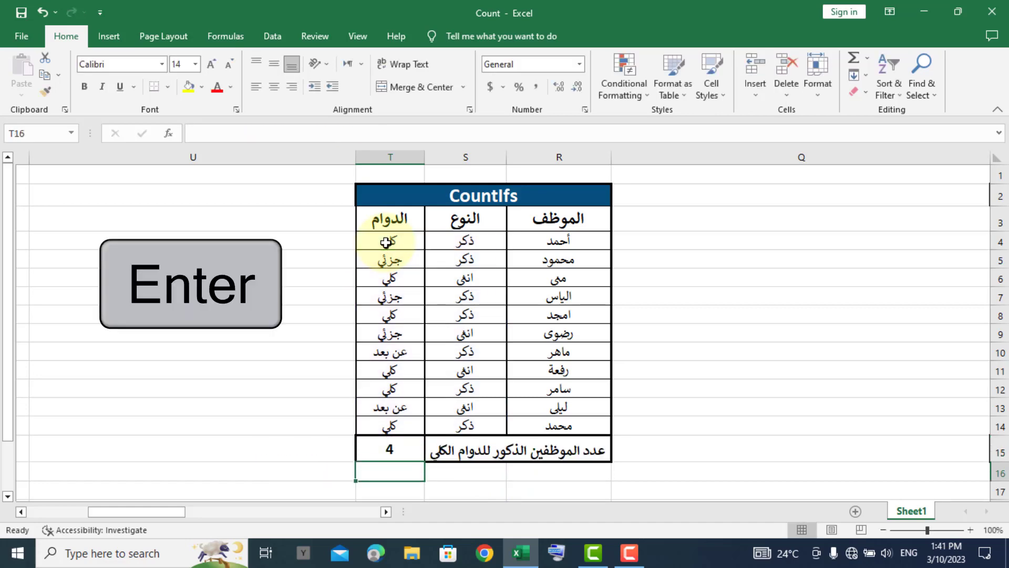
left_click(386, 449)
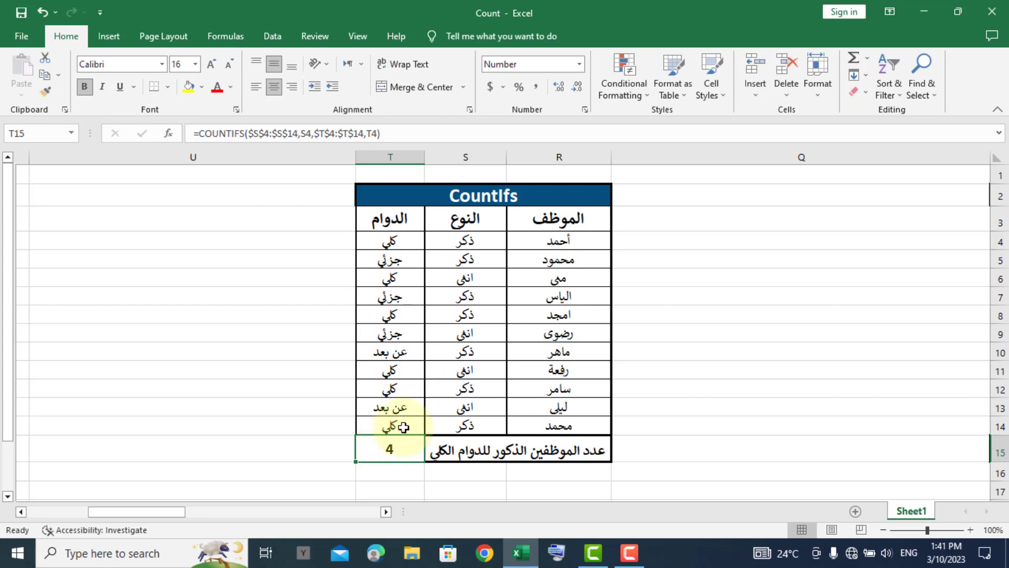
Select the male full-time entries T4, T8, T12 and T14 together to check the COUNTIFS result, then clear the selection
left_click(400, 243)
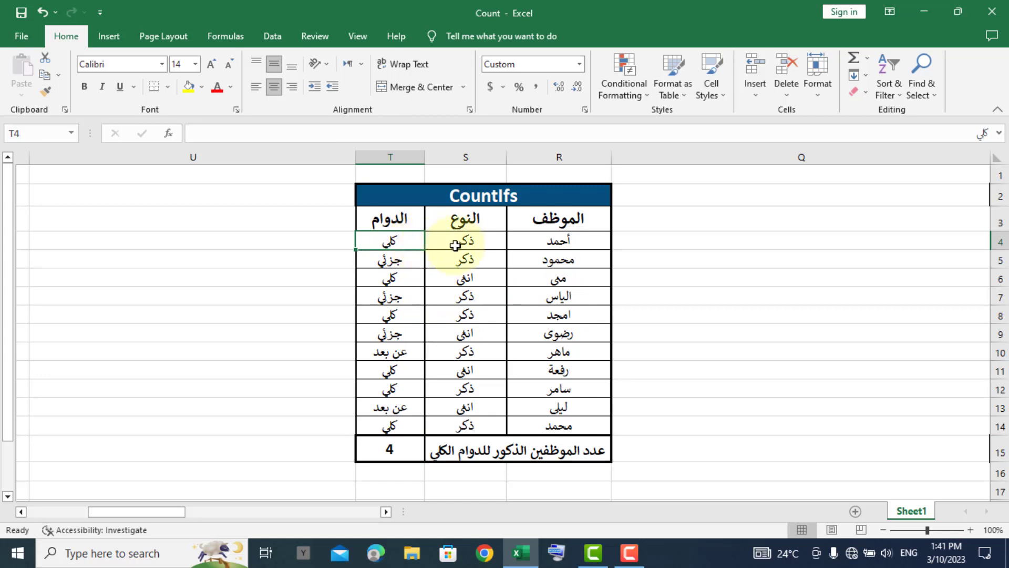
key("ctrl")
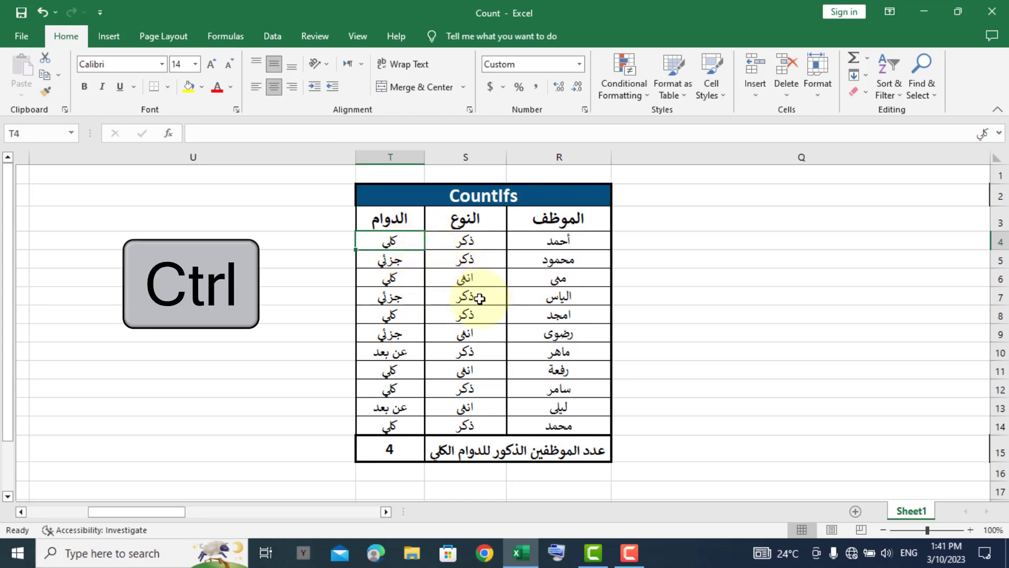
left_click(389, 315, "ctrl")
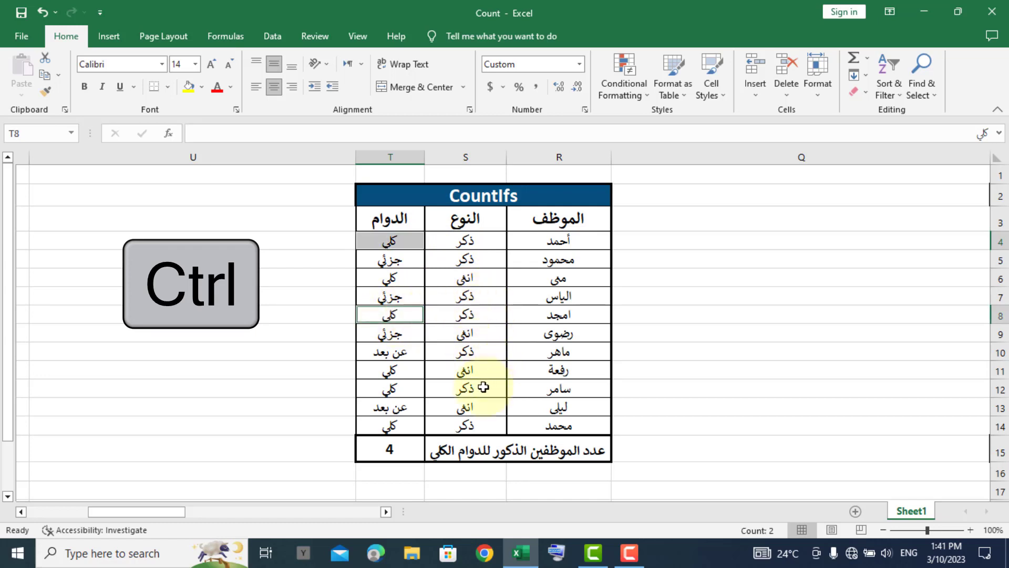
left_click(402, 387, "ctrl")
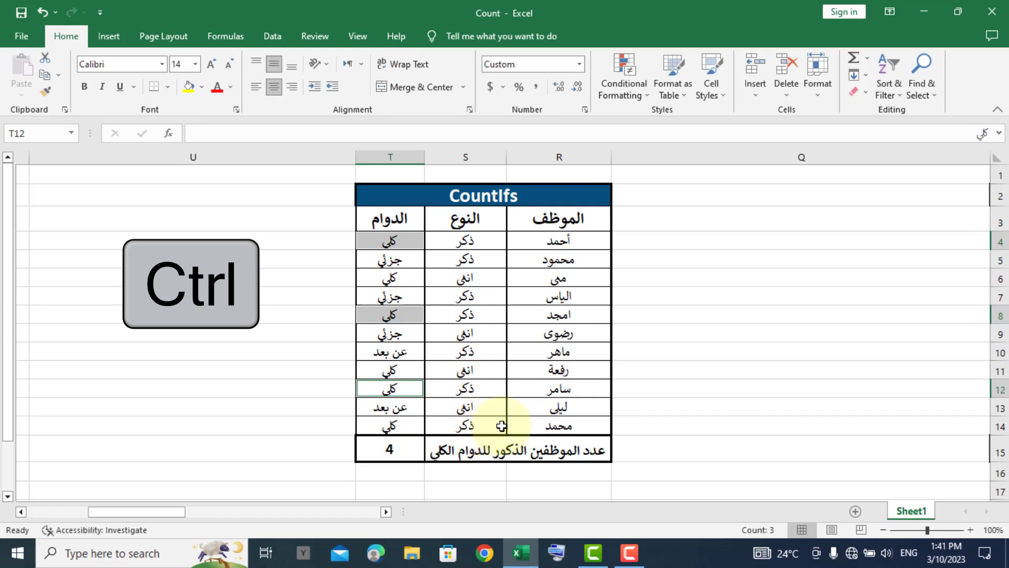
left_click(393, 426, "ctrl")
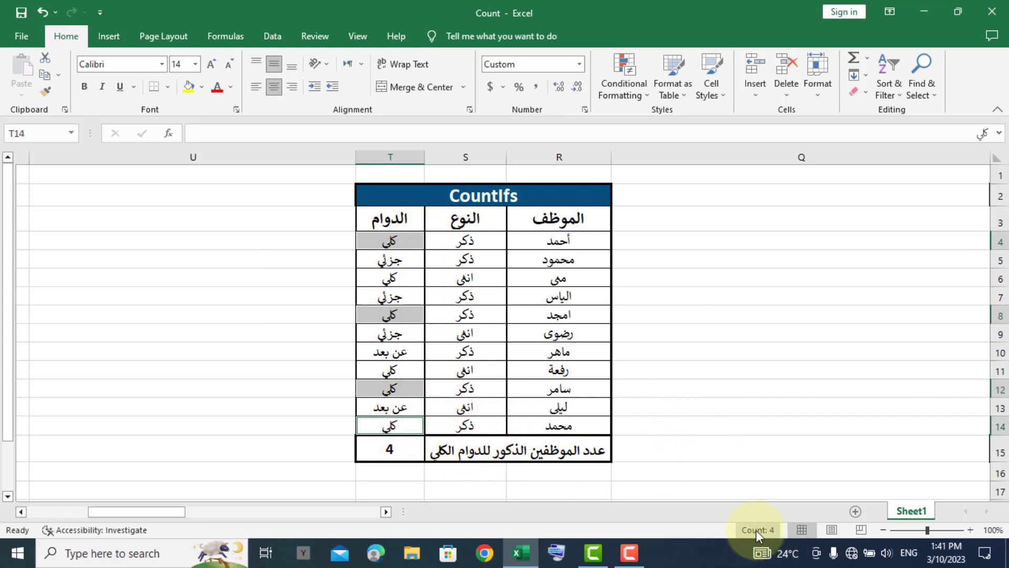
left_click(732, 388)
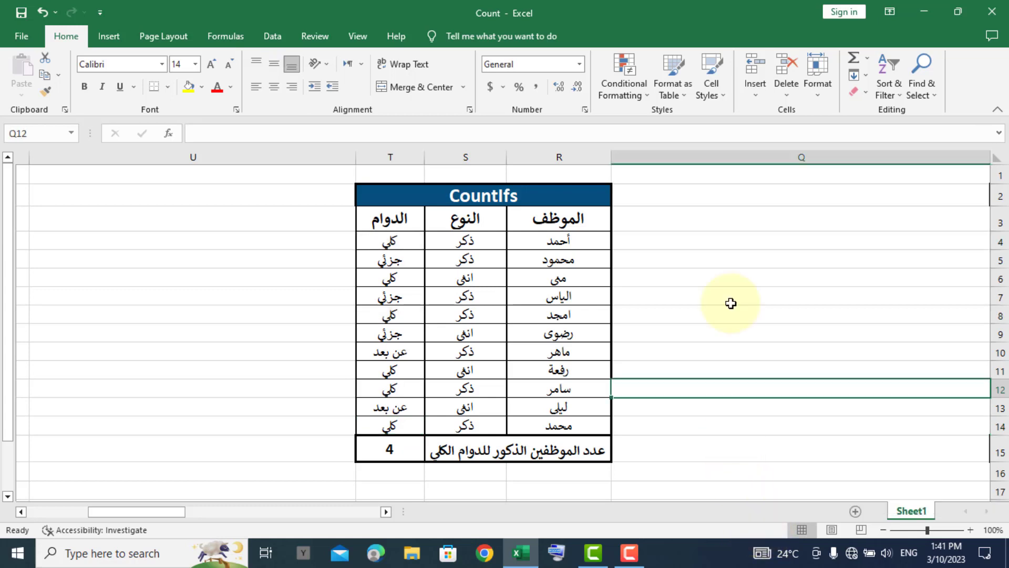